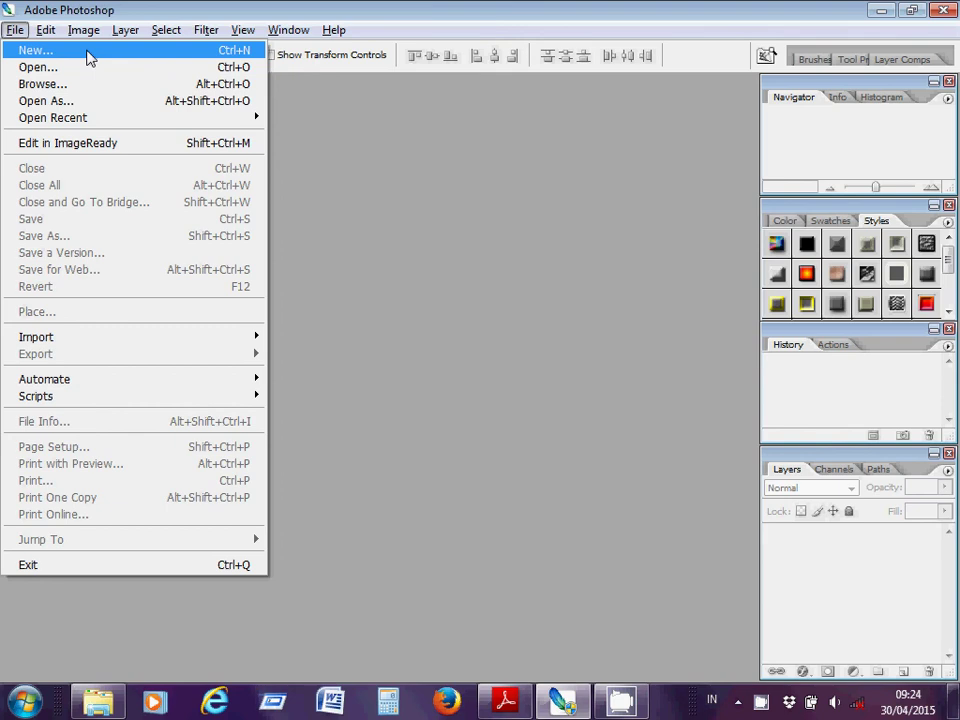
# - Start a new document and name it Editorial
pyautogui.click(88, 60)
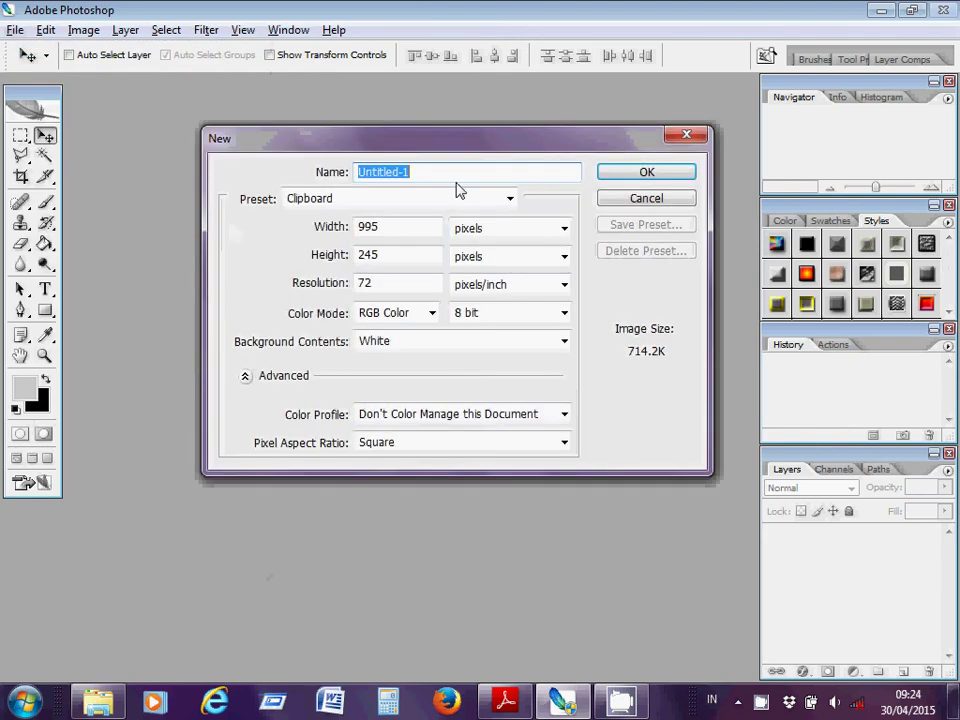
pyautogui.click(457, 179)
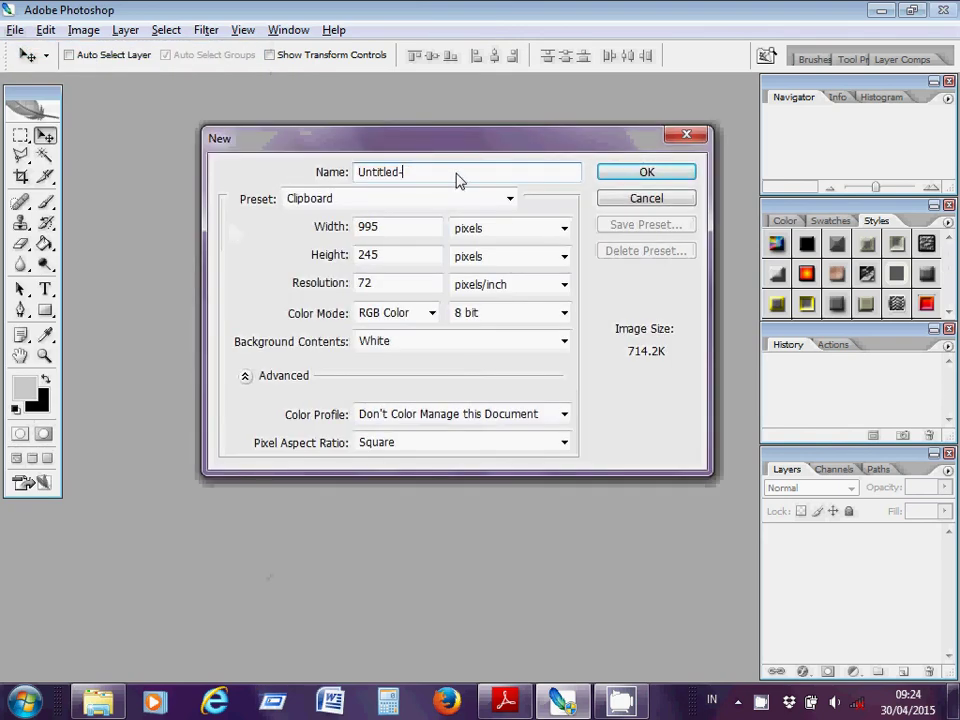
pyautogui.press('BackSpace')
pyautogui.press('BackSpace')
pyautogui.press('BackSpace')
pyautogui.press('BackSpace')
pyautogui.press('BackSpace')
pyautogui.press('BackSpace')
pyautogui.press('BackSpace')
pyautogui.press('BackSpace')
pyautogui.press('BackSpace')
pyautogui.write('Editorial')
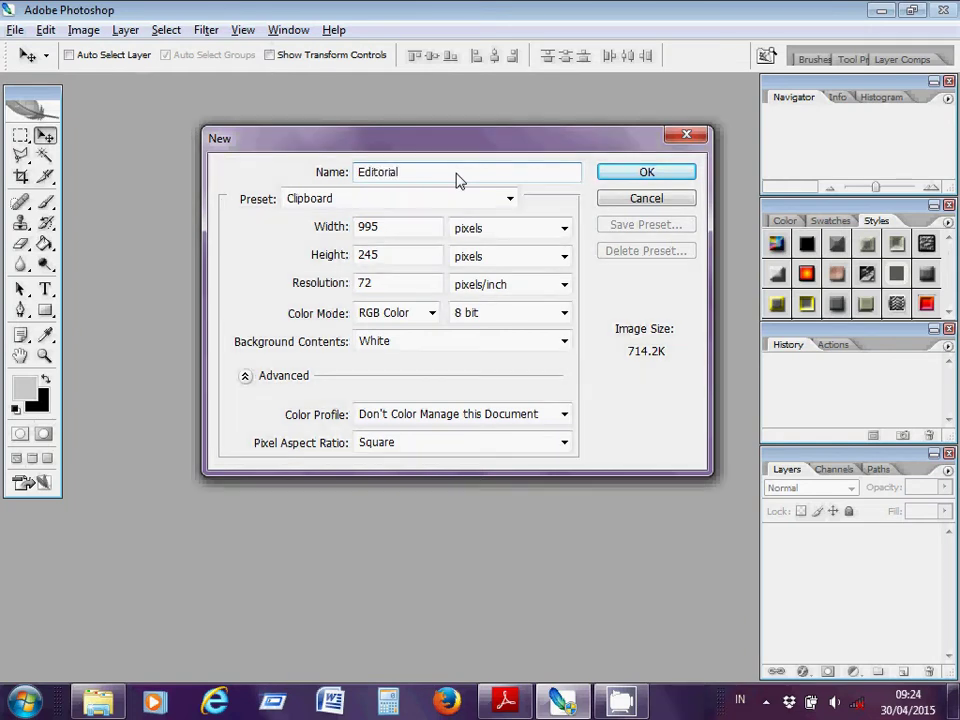
# - Enter 30 for the new document's width and 40 for its height
pyautogui.click(407, 232)
pyautogui.press('BackSpace')
pyautogui.press('BackSpace')
pyautogui.press('BackSpace')
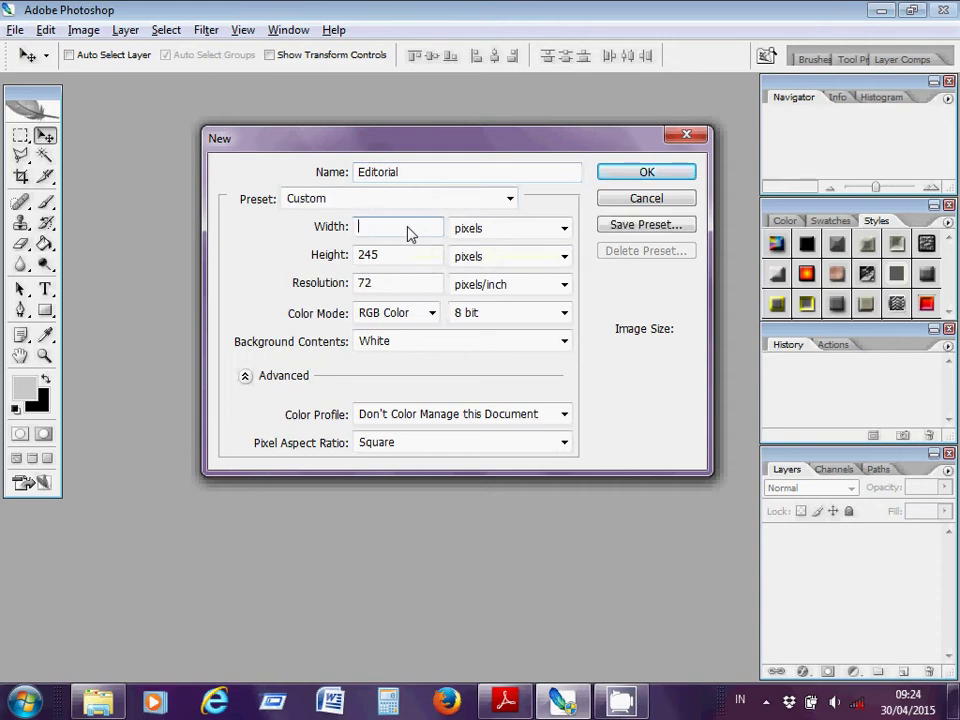
pyautogui.write('30')
pyautogui.click(403, 256)
pyautogui.press('BackSpace')
pyautogui.press('BackSpace')
pyautogui.press('BackSpace')
pyautogui.write('40')
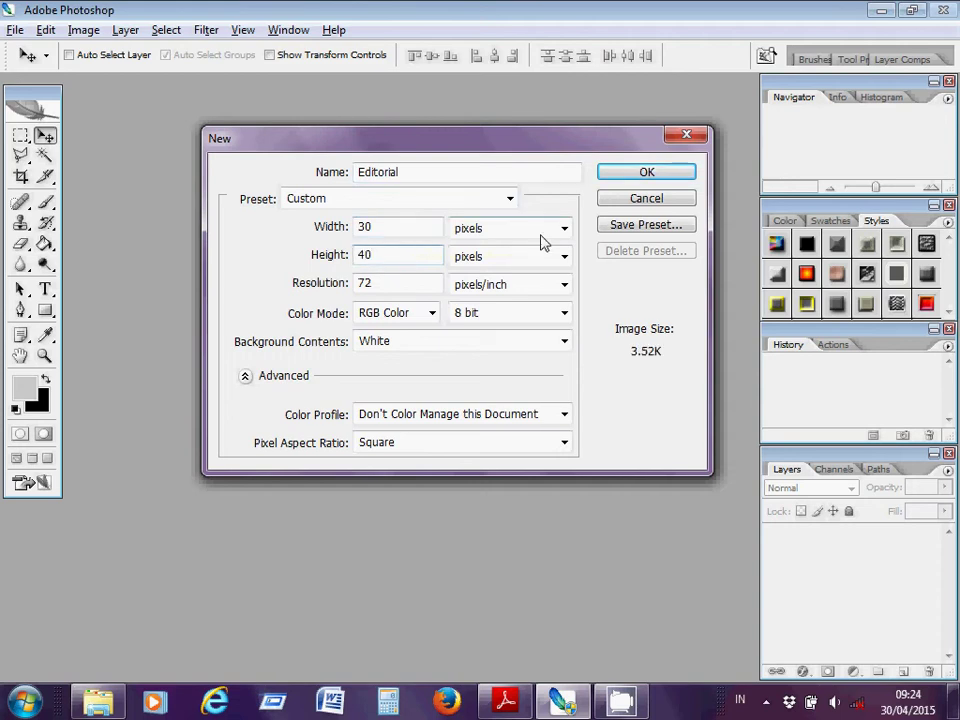
# - Change the document's measurement unit to cm and set its width to 30 cm
pyautogui.click(565, 232)
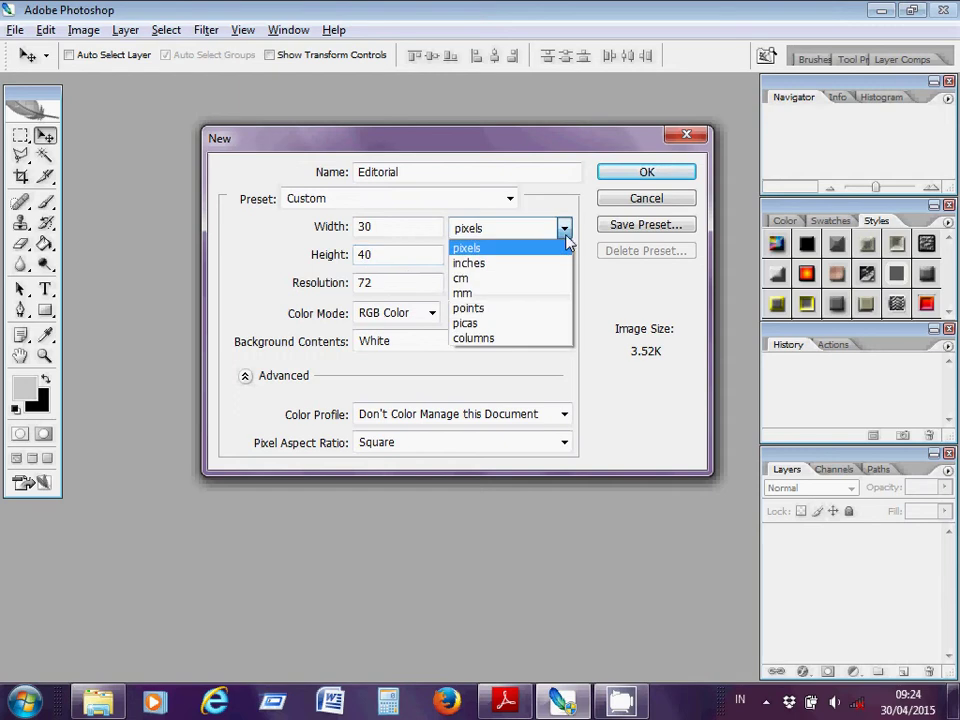
pyautogui.click(535, 289)
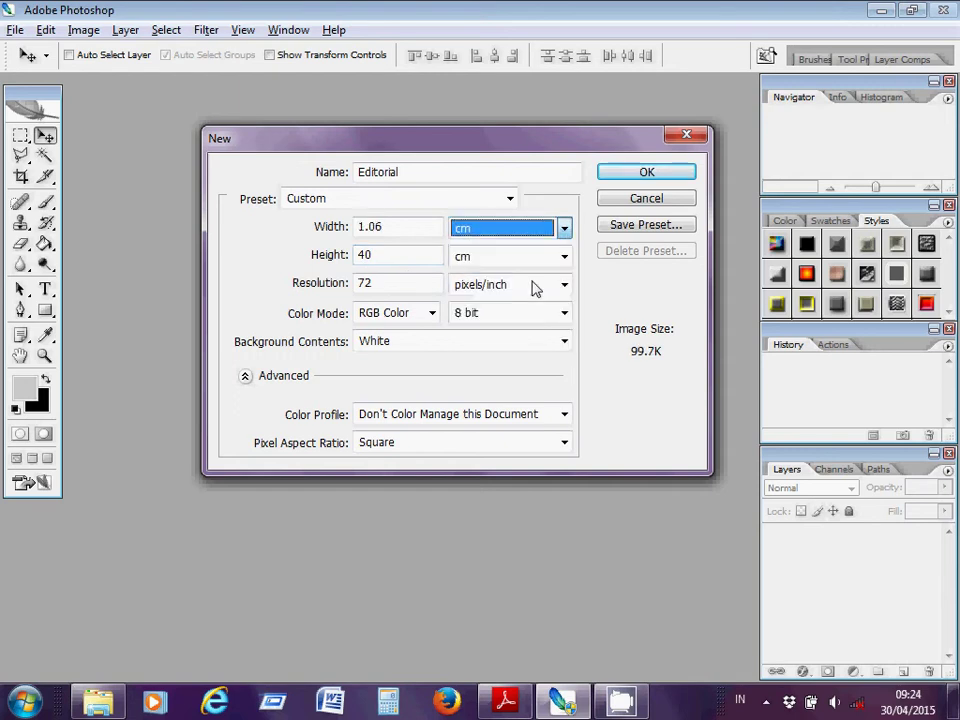
pyautogui.click(401, 233)
pyautogui.press('BackSpace')
pyautogui.press('BackSpace')
pyautogui.press('BackSpace')
pyautogui.press('BackSpace')
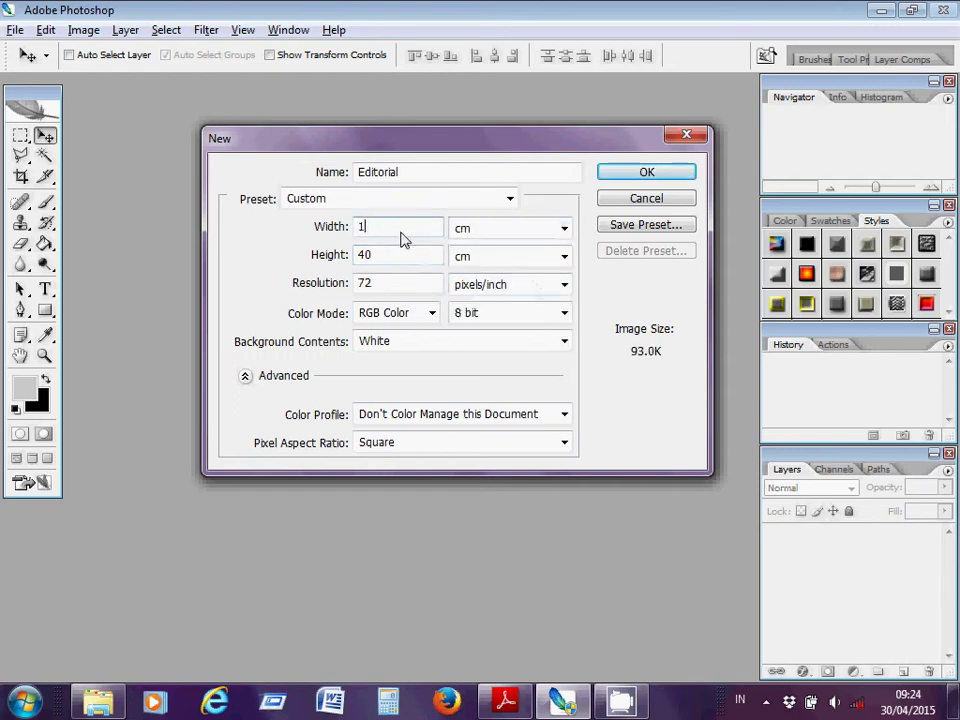
pyautogui.write('30')
pyautogui.click(405, 262)
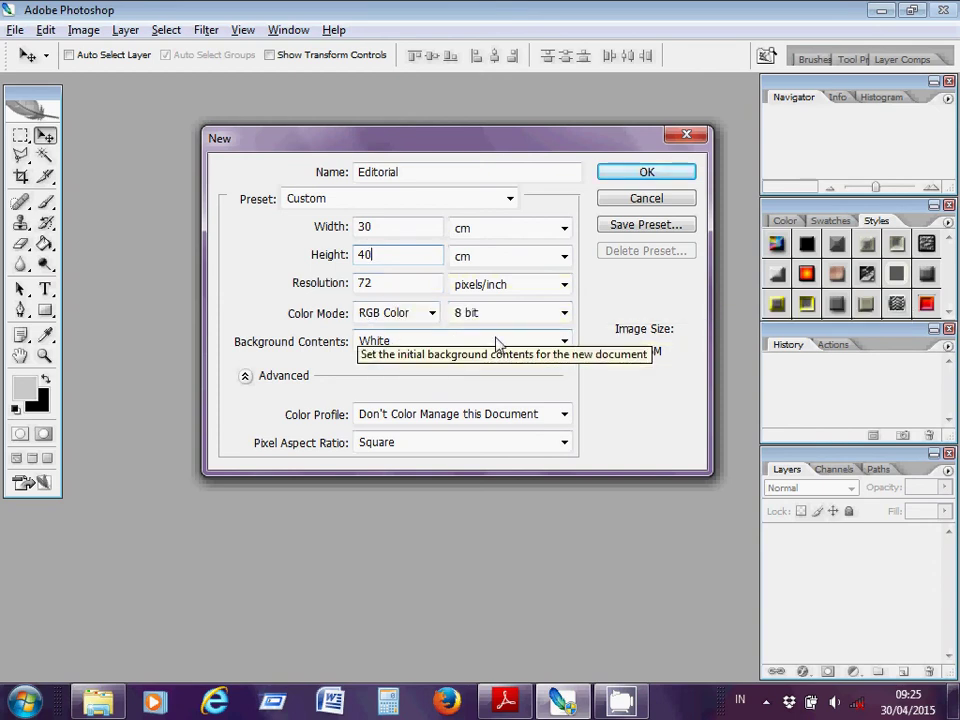
# - Create the Editorial document and maximize its window
pyautogui.click(648, 177)
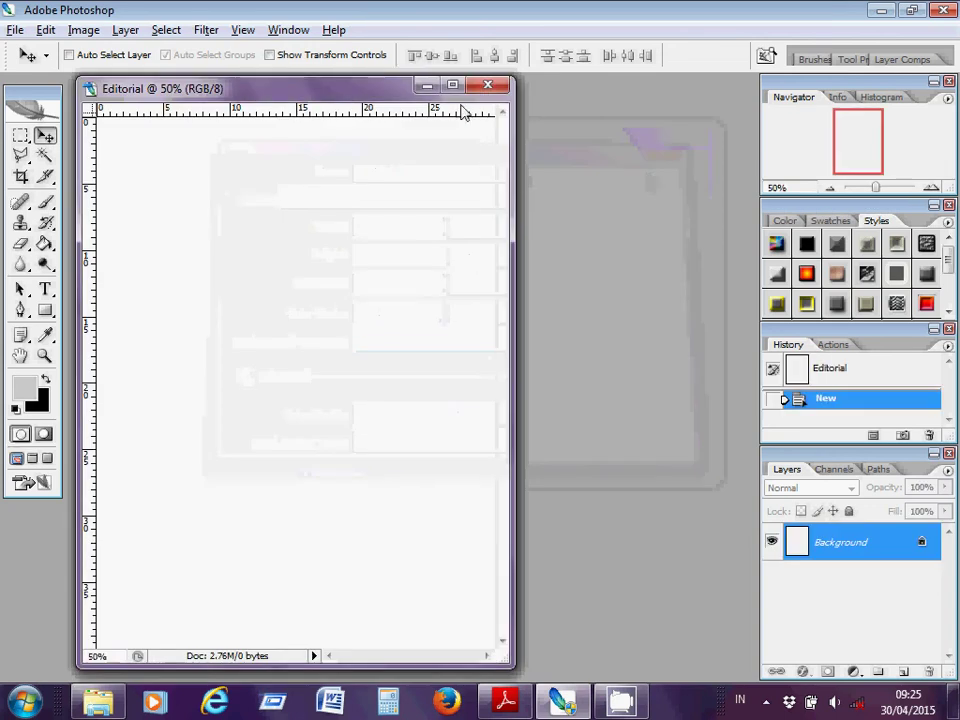
pyautogui.click(455, 88)
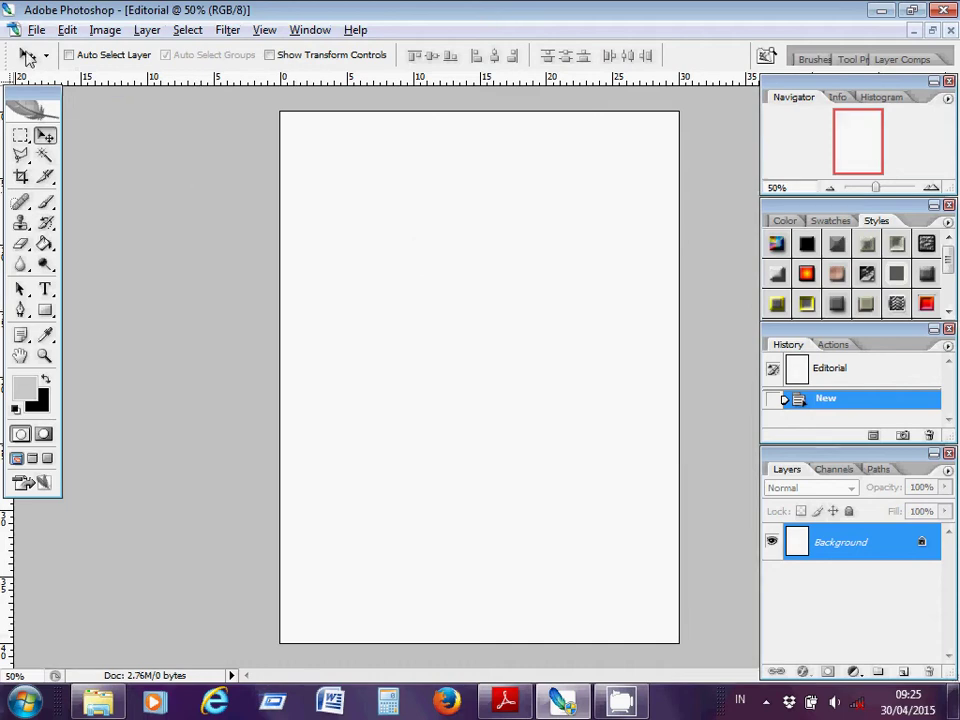
pyautogui.click(36, 30)
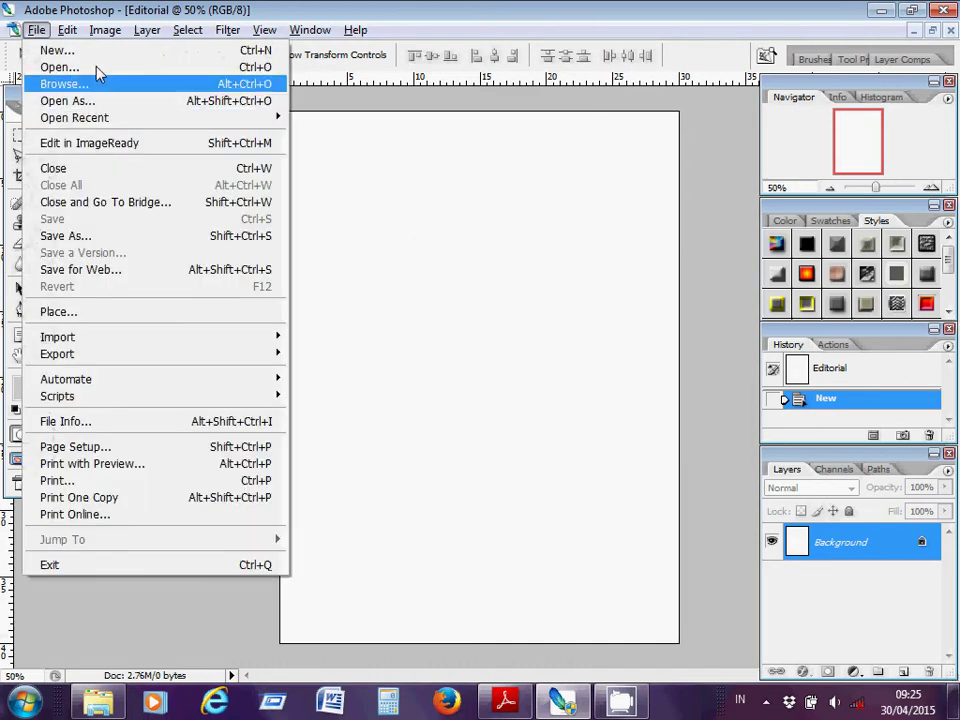
pyautogui.click(416, 301)
# - Switch to the tutorial PDF in Adobe Reader, enlarge it to 150%, and copy the photo above the green boxes under item 8
pyautogui.hotkey('alt', 'Tab')
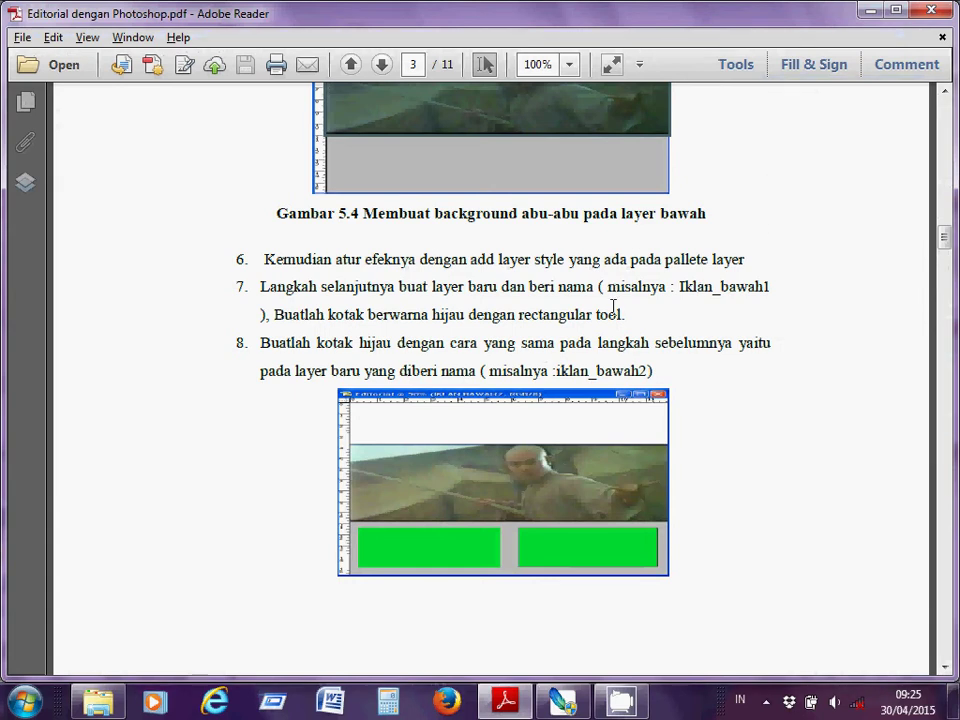
pyautogui.click(945, 93)
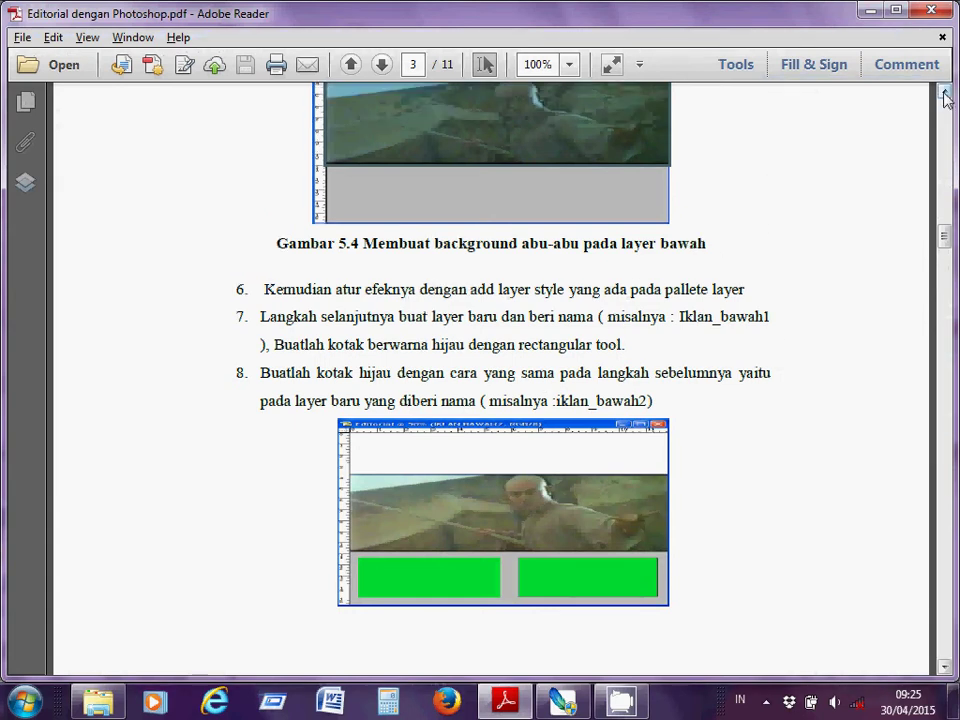
pyautogui.click(945, 93)
pyautogui.click(945, 93)
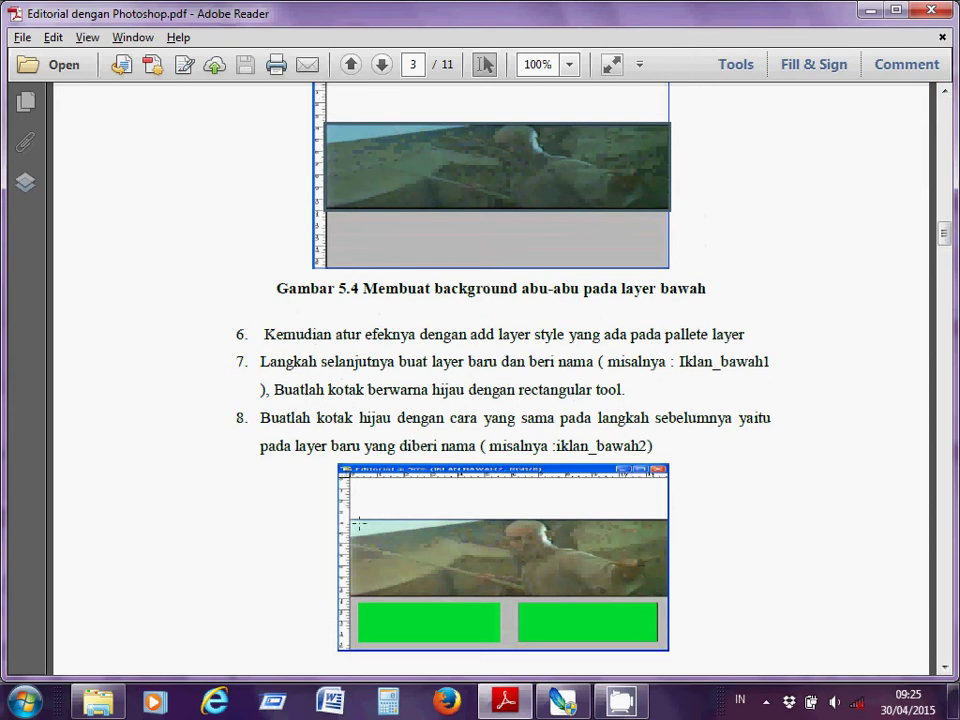
pyautogui.click(569, 64)
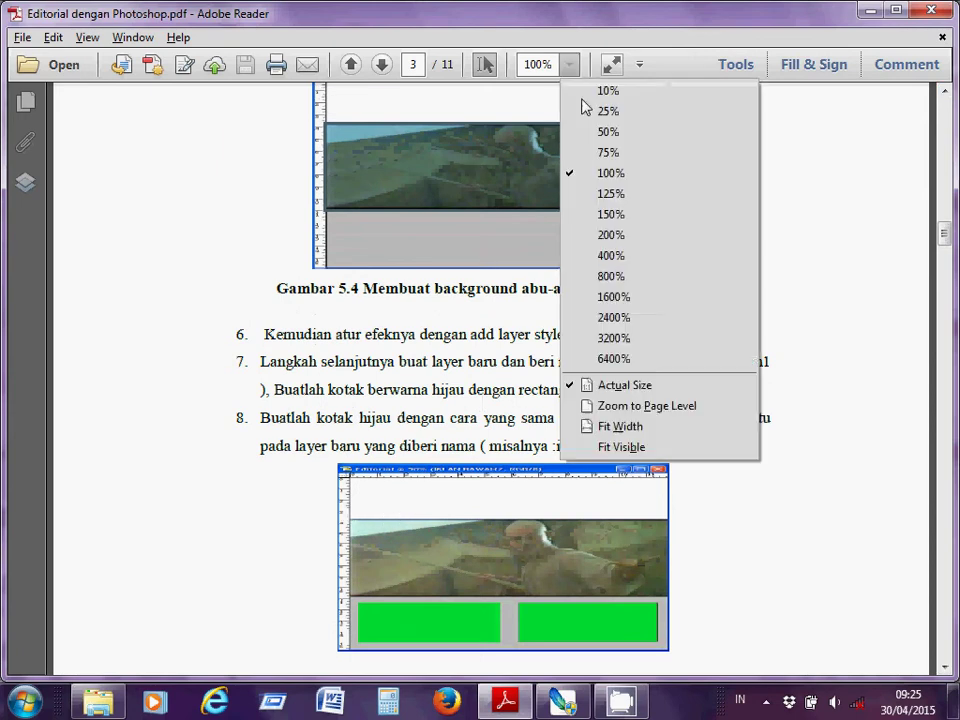
pyautogui.click(615, 214)
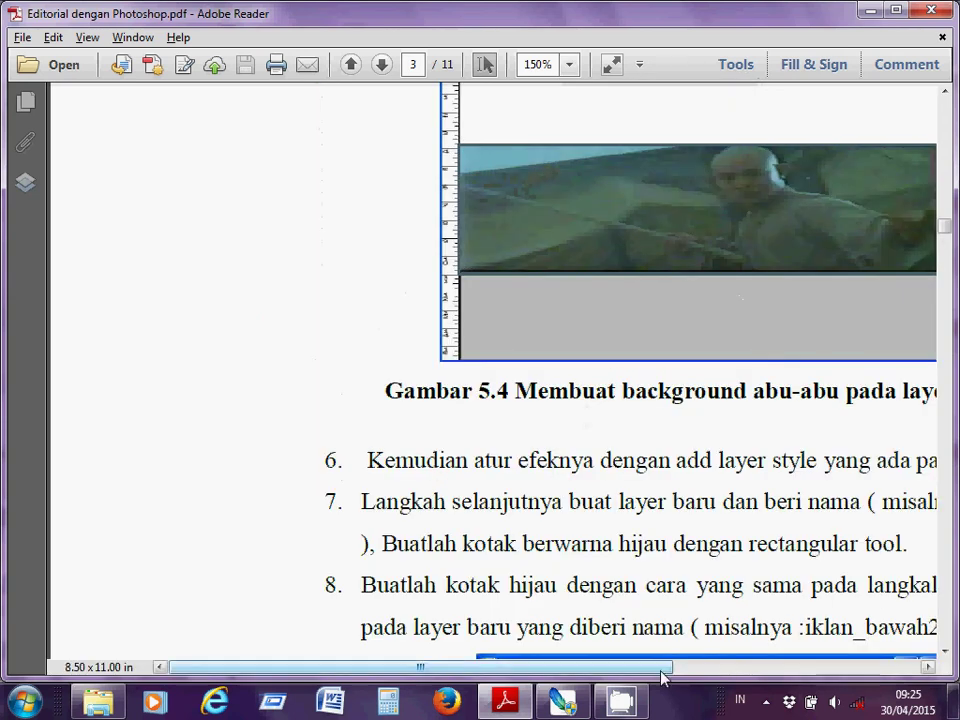
pyautogui.moveTo(675, 676); pyautogui.dragTo(780, 676)
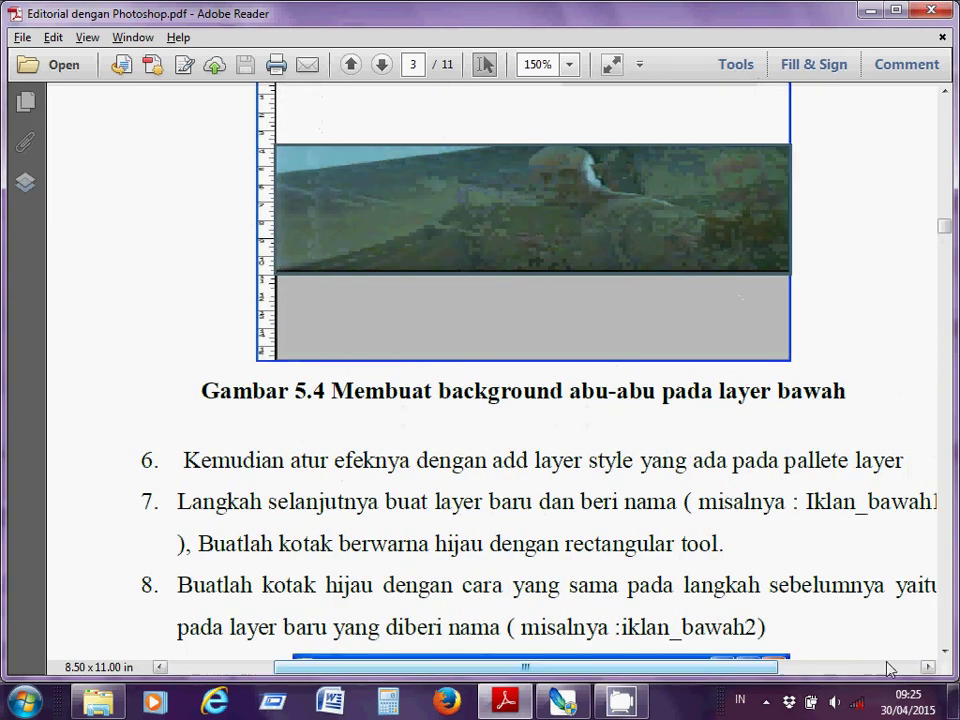
pyautogui.scroll(-10, 946, 650)
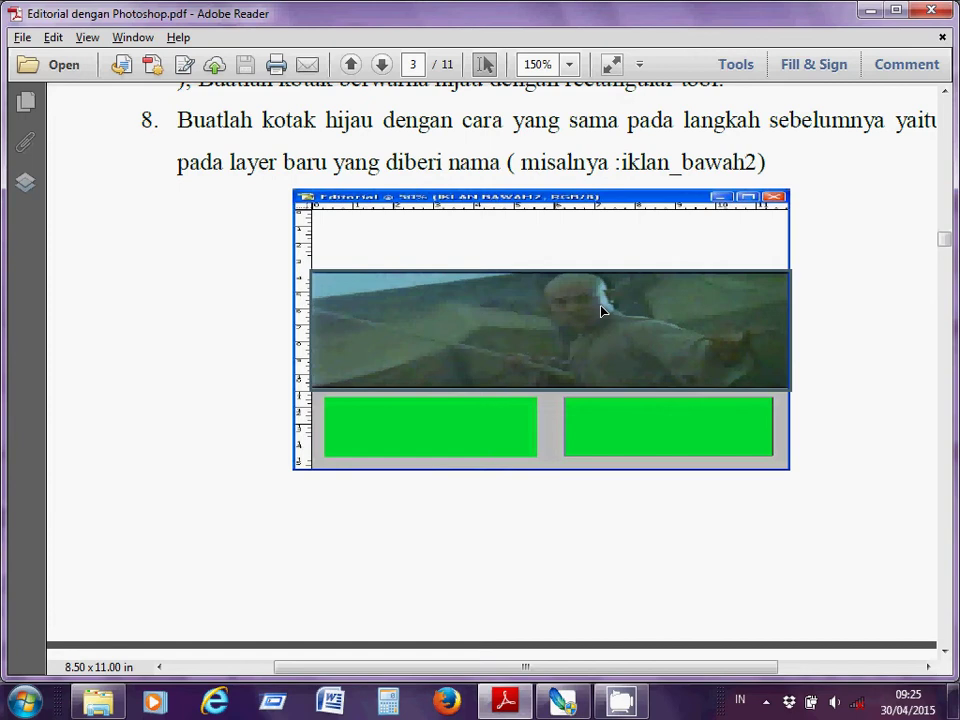
pyautogui.click(54, 38)
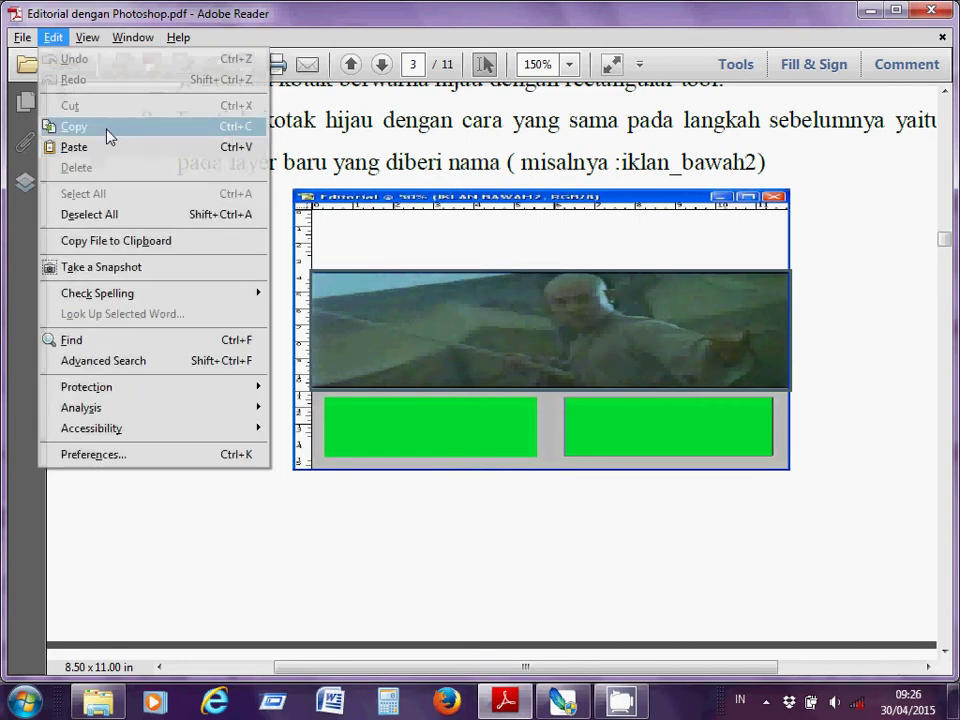
pyautogui.click(107, 131)
# - Return to Photoshop and paste the copied photo into the Editorial document as a new layer
pyautogui.press('alt')
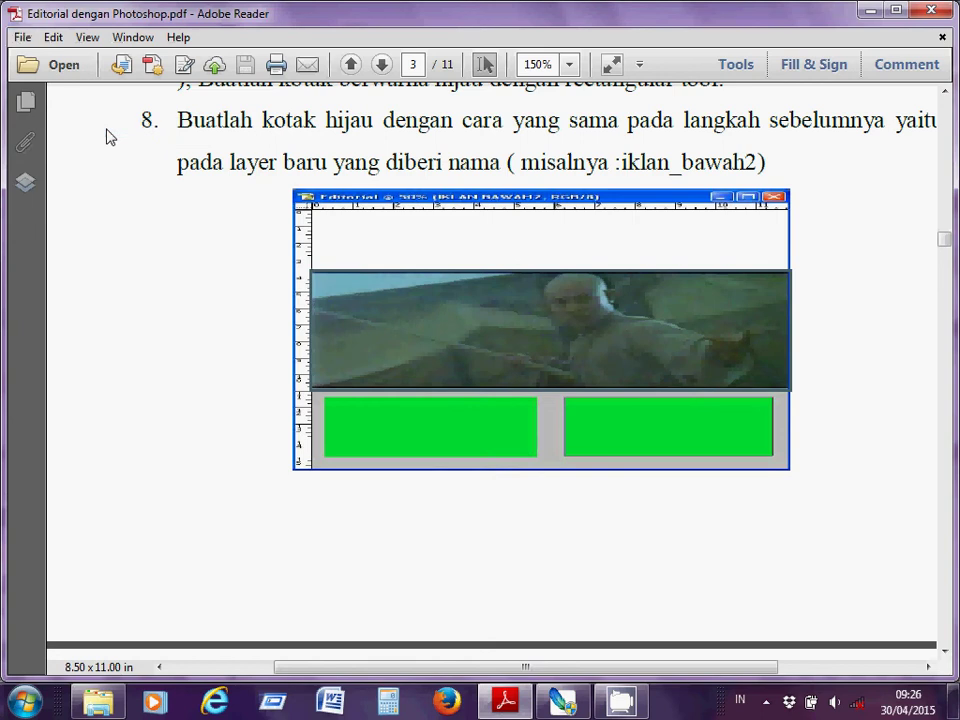
pyautogui.hotkey('alt', 'Tab')
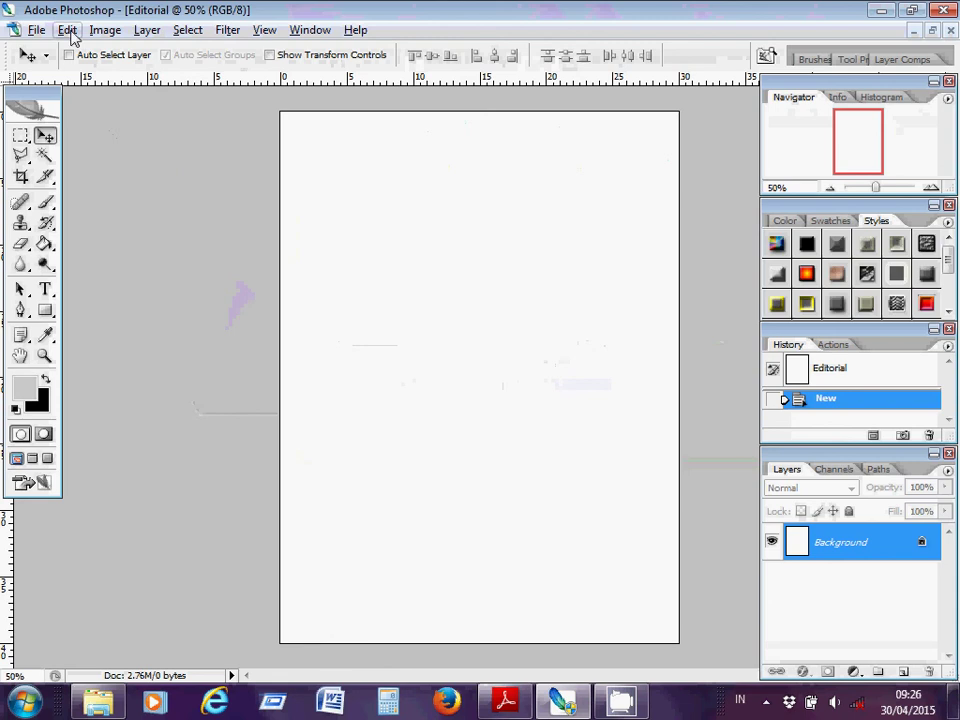
pyautogui.click(68, 31)
pyautogui.click(130, 186)
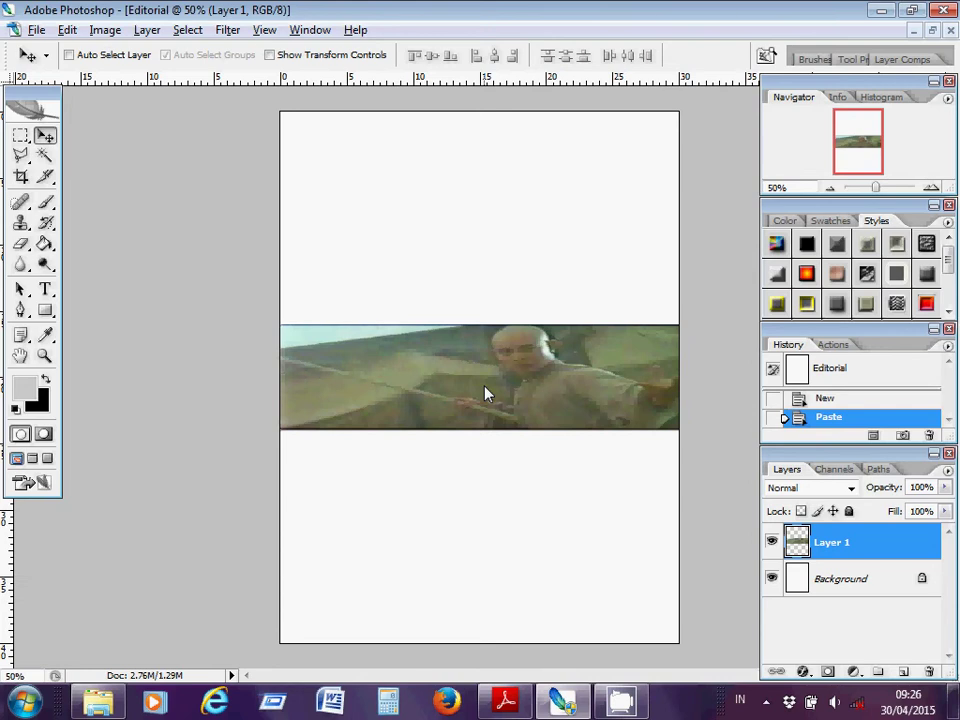
# - Free Transform the pasted photo to 91.8% width and 196.9% height so it spans the page width across the middle
pyautogui.hotkey('ctrl', 't')
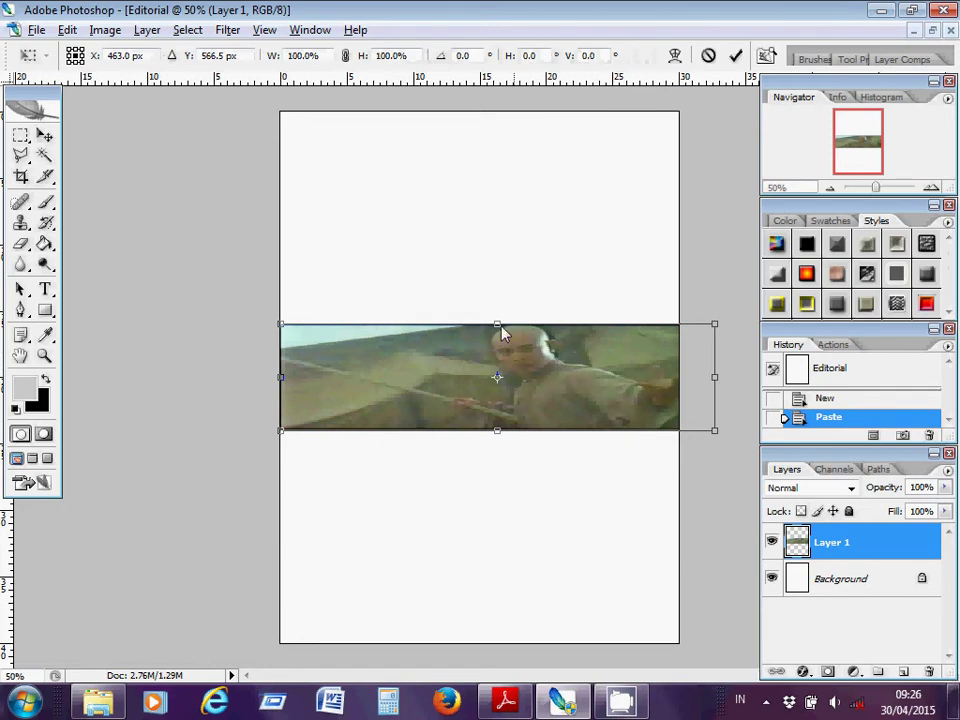
pyautogui.moveTo(497, 325); pyautogui.dragTo(497, 259)
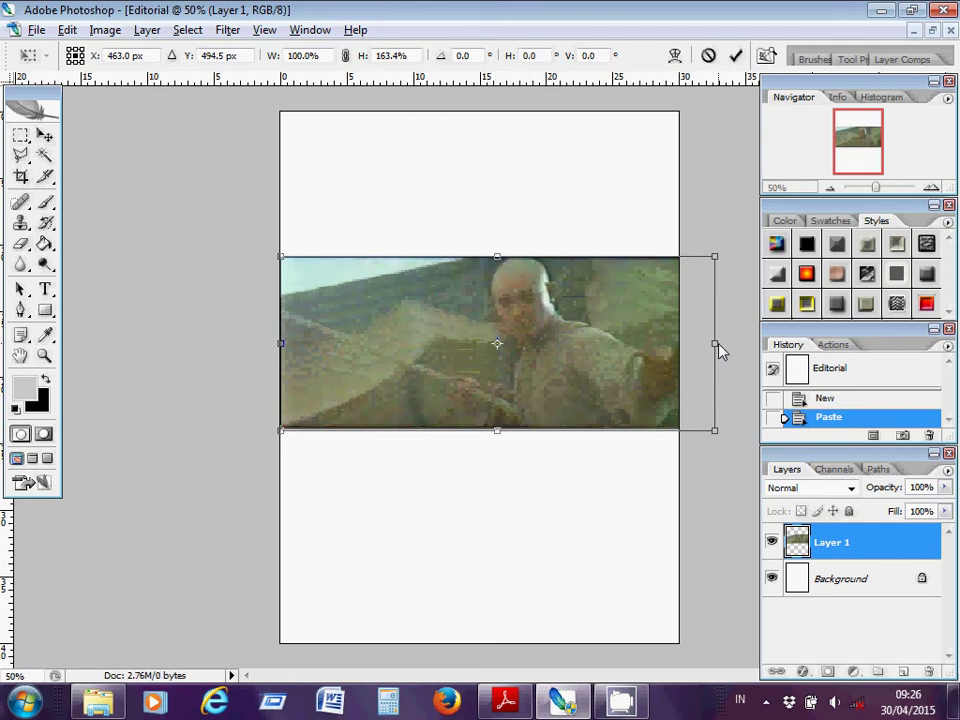
pyautogui.moveTo(718, 345); pyautogui.dragTo(680, 346)
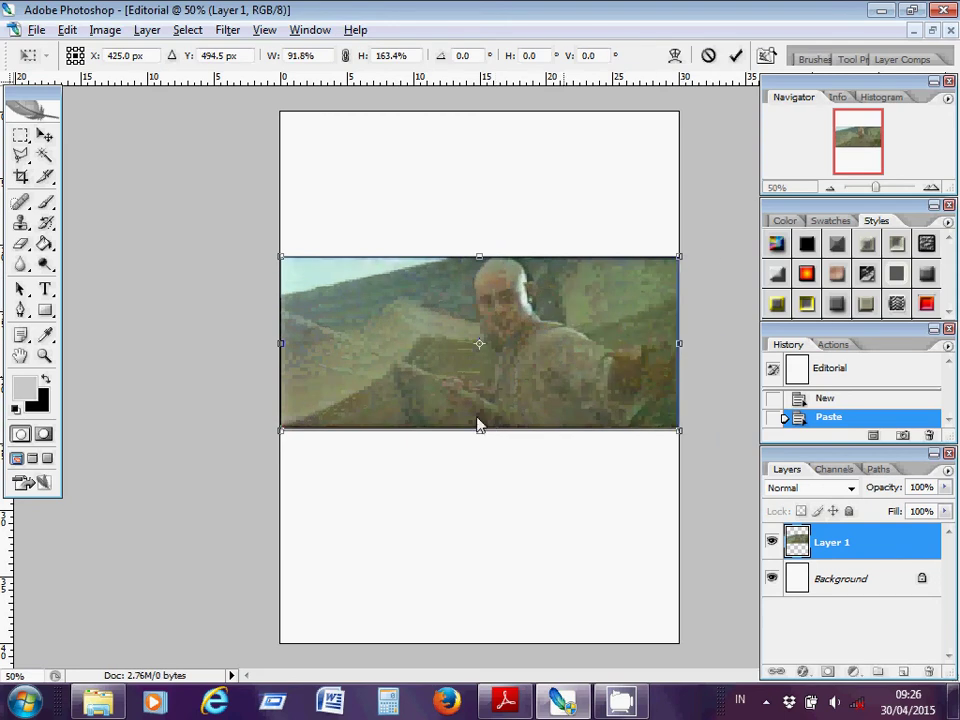
pyautogui.moveTo(479, 428); pyautogui.dragTo(487, 476)
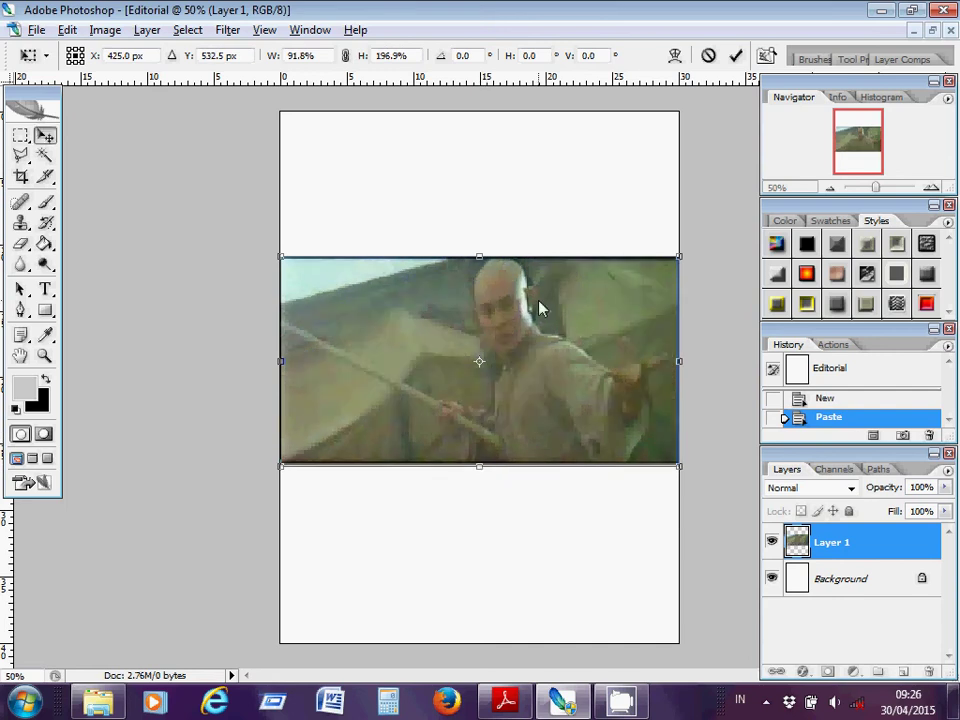
pyautogui.press('Return')
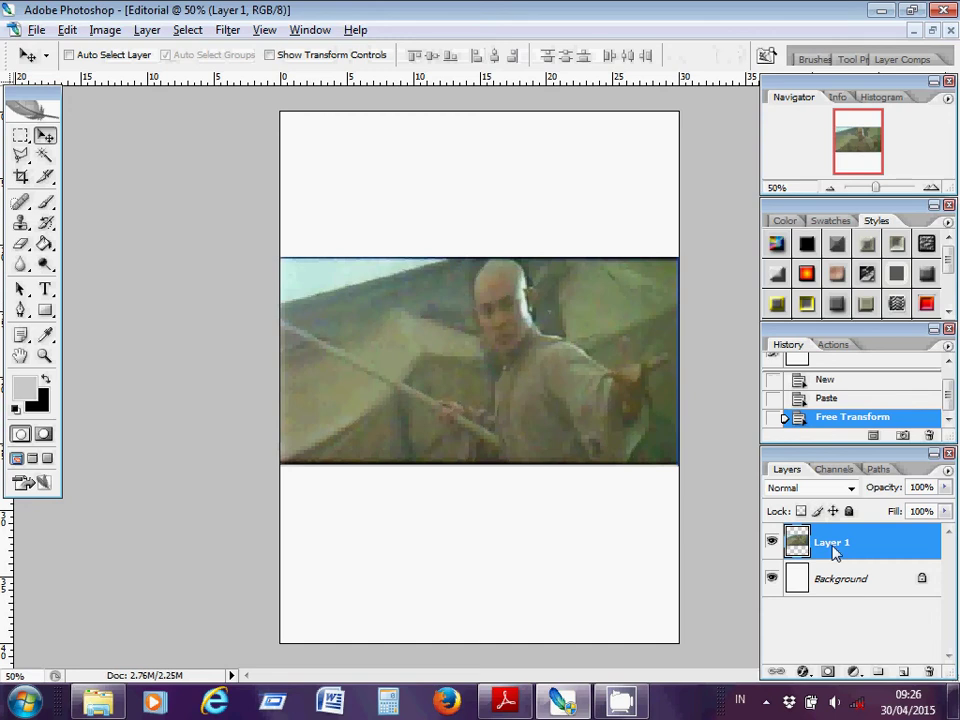
# - Rename the photo's layer as Background Tengah
pyautogui.doubleClick(834, 550)
pyautogui.write('B')
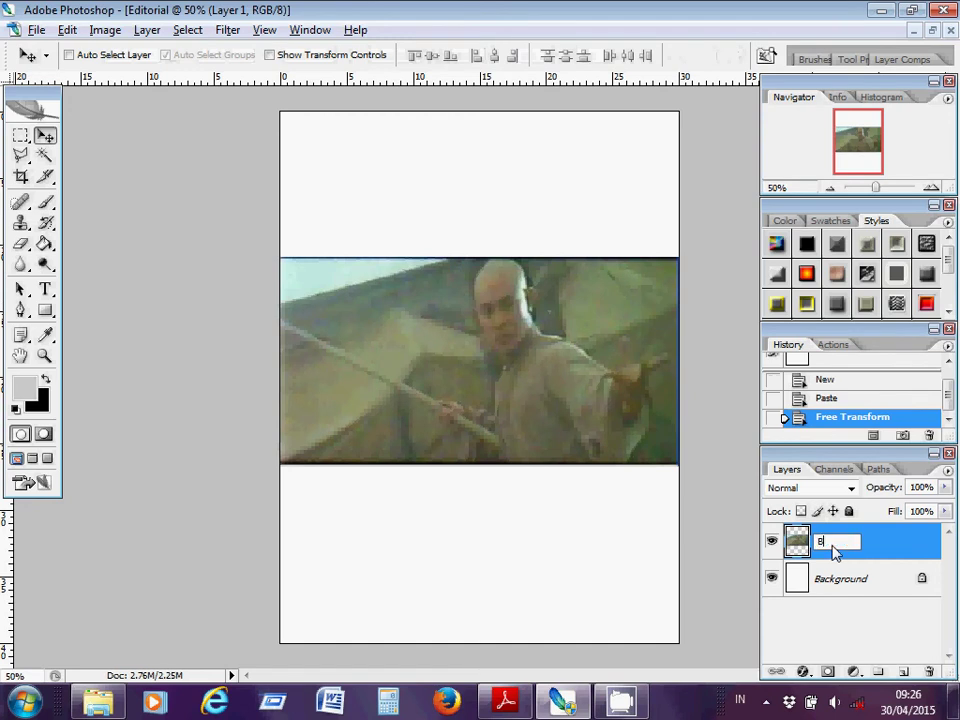
pyautogui.write('ackground')
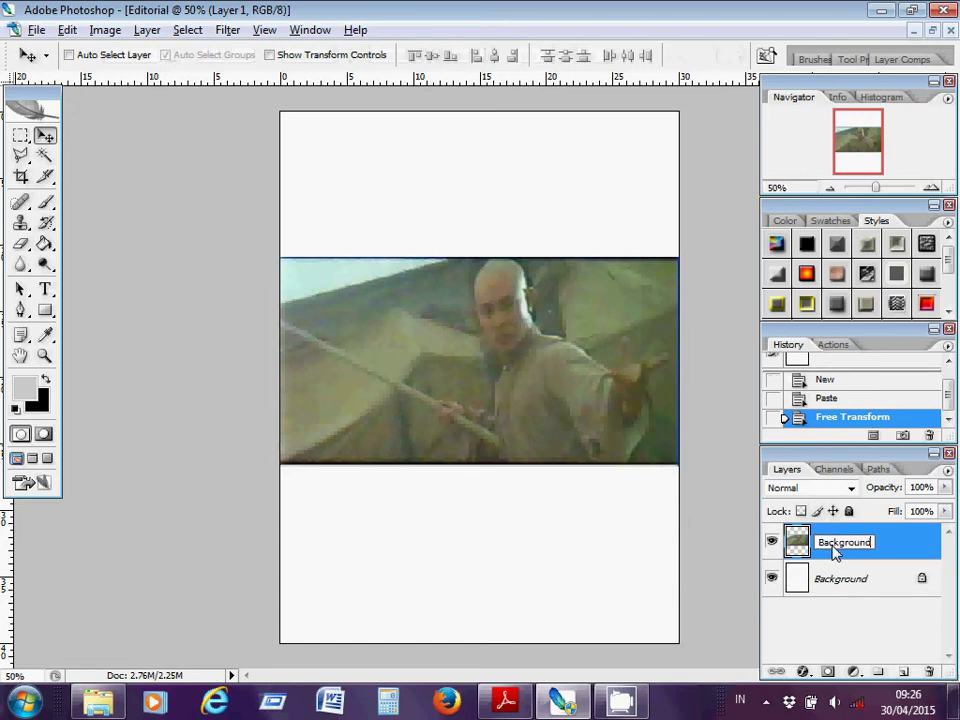
pyautogui.write(' Tengah')
pyautogui.press('Return')
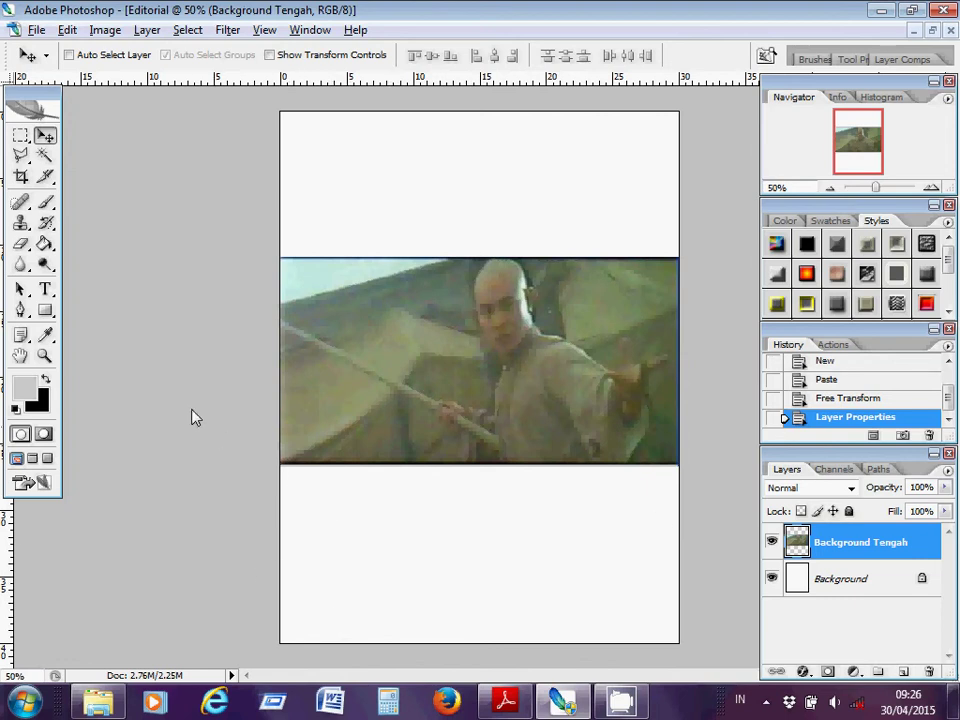
# - Draw a light gray (#cccccc) rectangle shape filling the page area below the photo, keeping that colour in the Color Picker
pyautogui.click(45, 311)
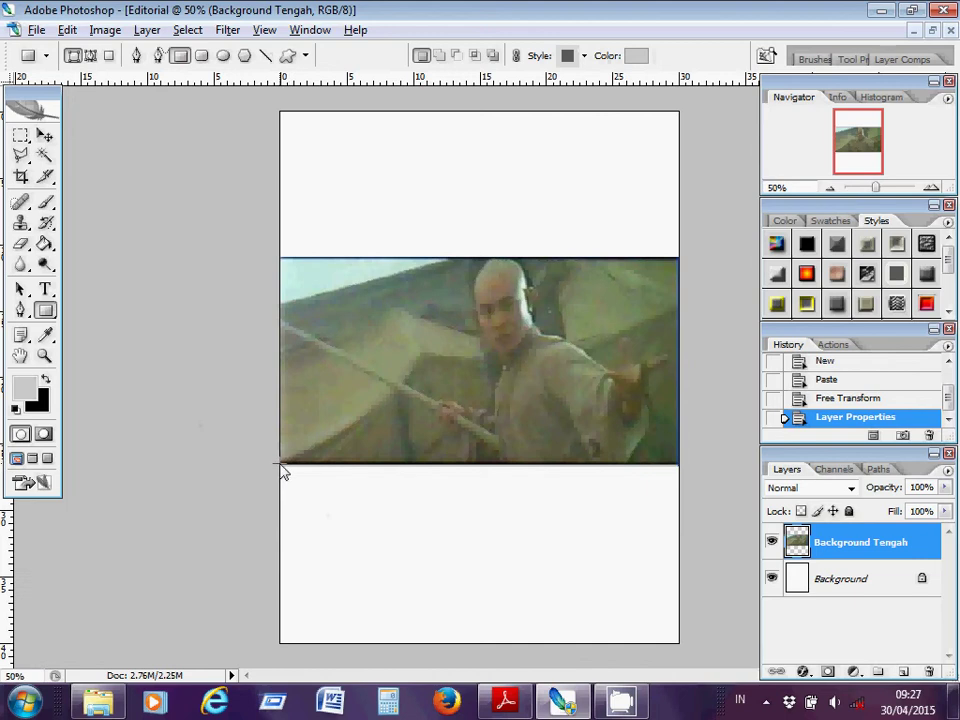
pyautogui.moveTo(283, 471); pyautogui.dragTo(680, 651)
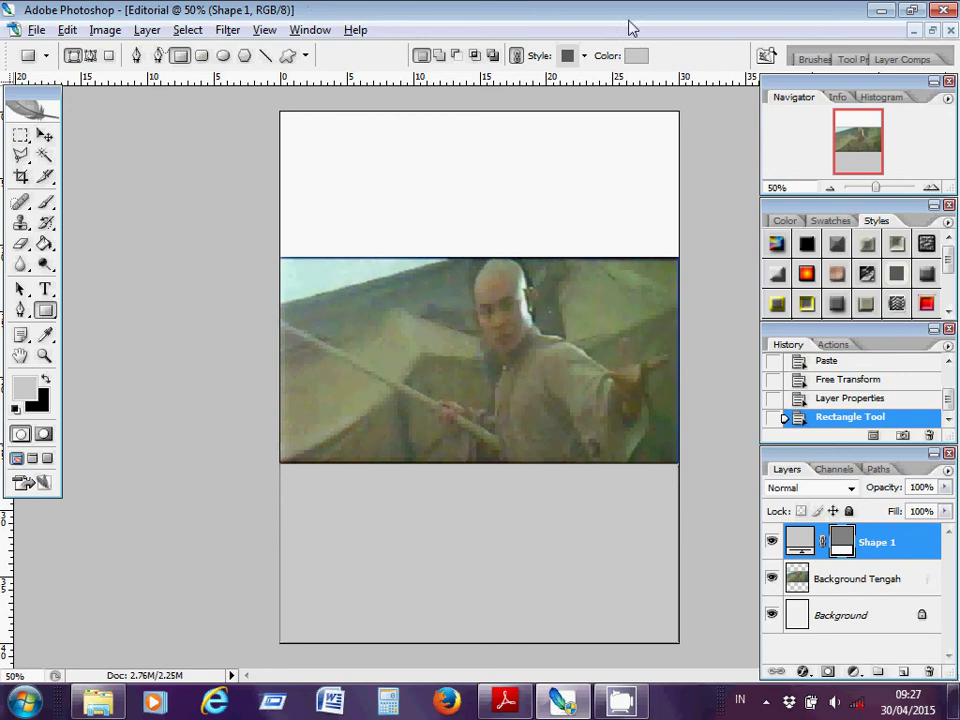
pyautogui.click(636, 56)
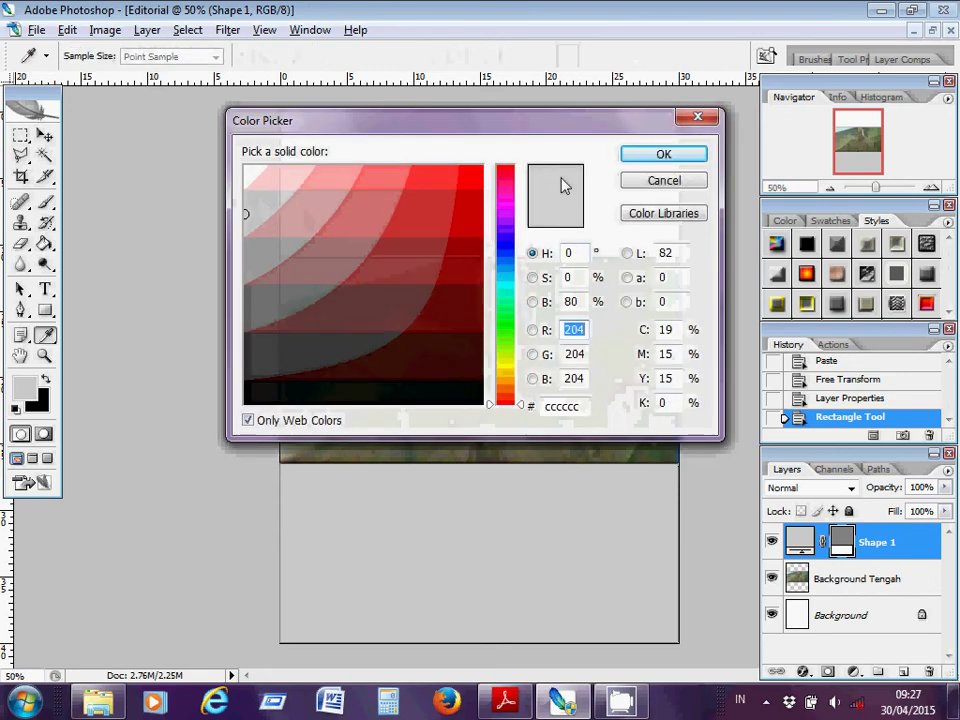
pyautogui.click(664, 157)
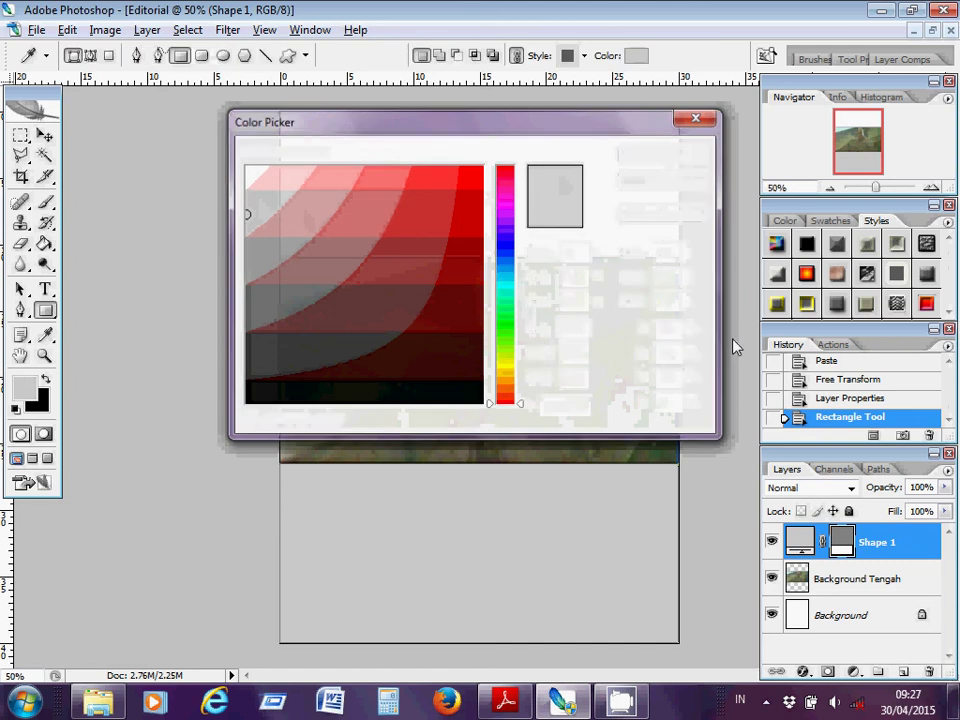
# - Rename the gray rectangle's layer as Background Bawah
pyautogui.doubleClick(868, 543)
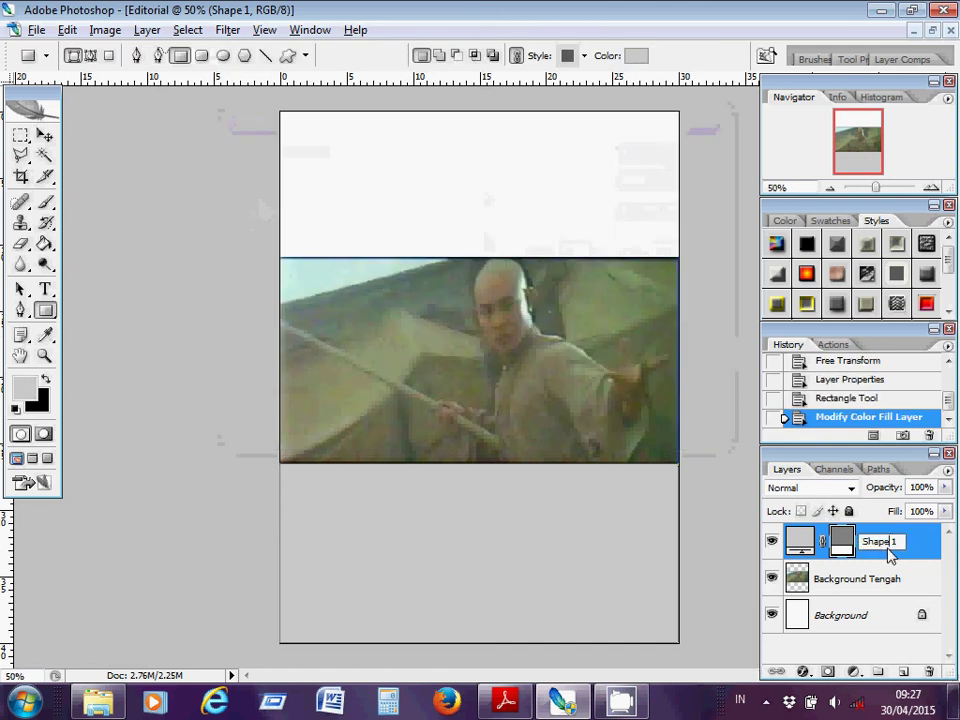
pyautogui.write('B')
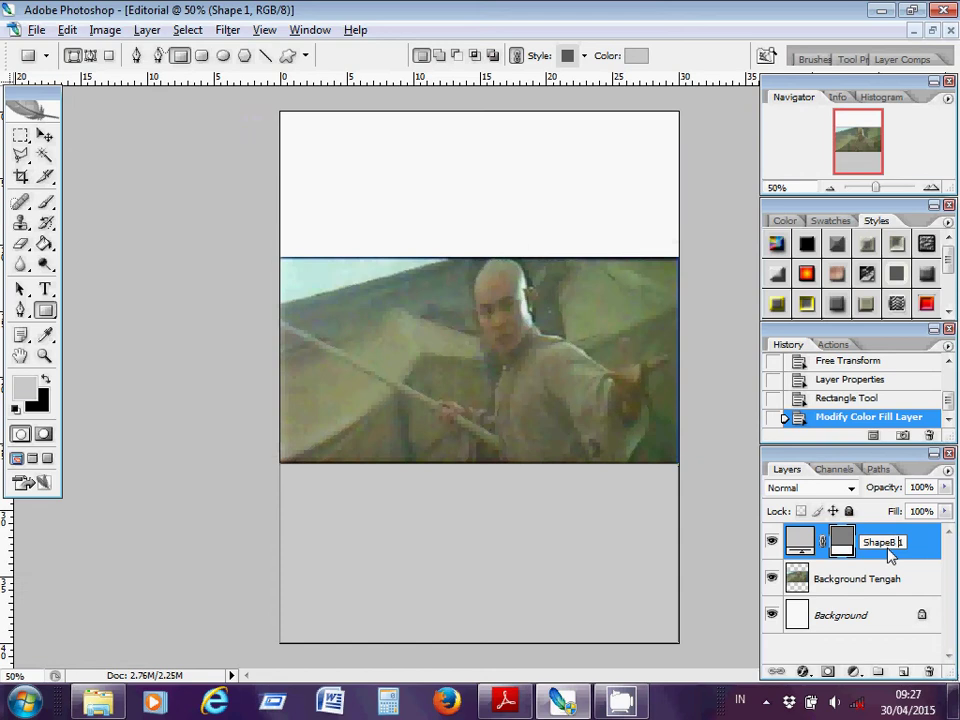
pyautogui.hotkey('ctrl', 'a')
pyautogui.press('BackSpace')
pyautogui.write('Background Bah')
pyautogui.press('BackSpace')
pyautogui.write('wah')
pyautogui.press('Return')
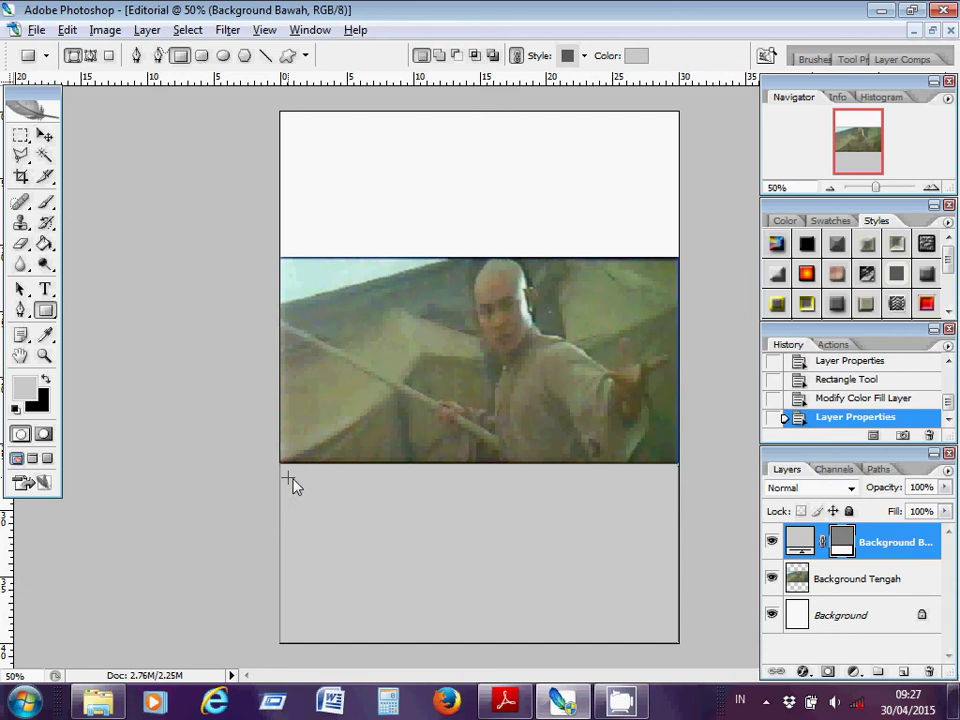
# - Draw a rectangle shape about 14 cm wide and 11.5 cm high in the gray area's left half and colour it green (#66ff66)
pyautogui.moveTo(288, 479); pyautogui.dragTo(479, 638)
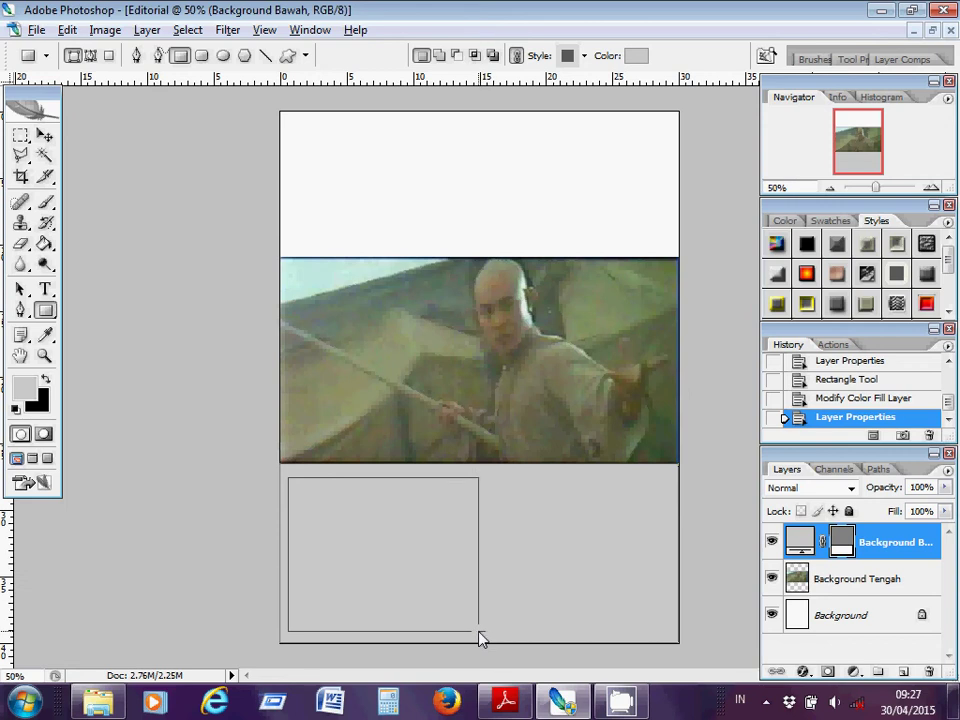
pyautogui.moveTo(479, 638); pyautogui.dragTo(480, 634)
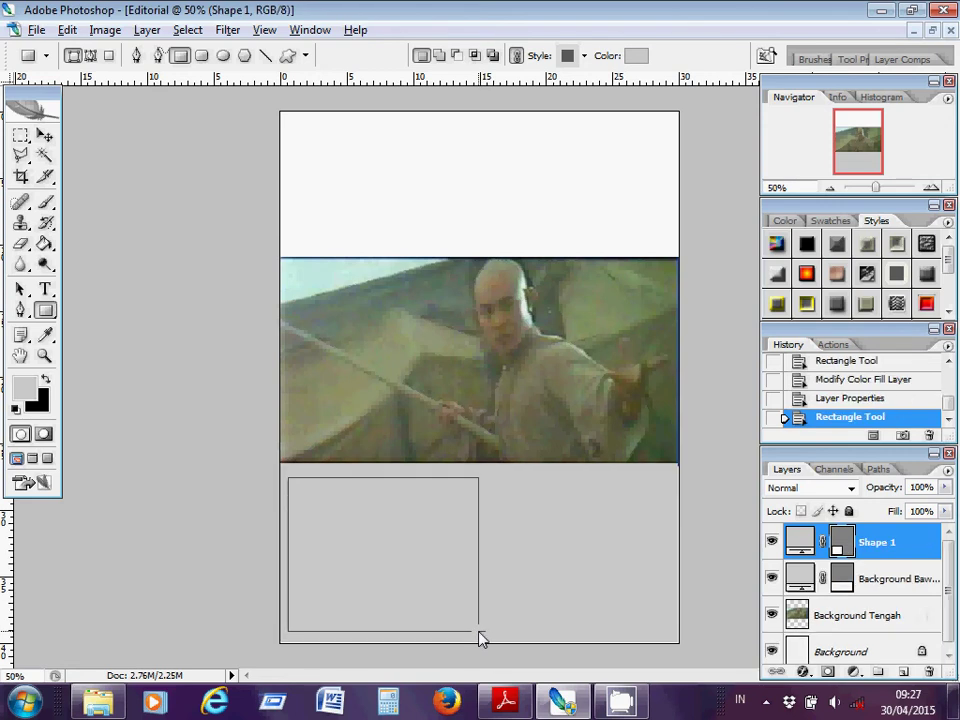
pyautogui.click(638, 57)
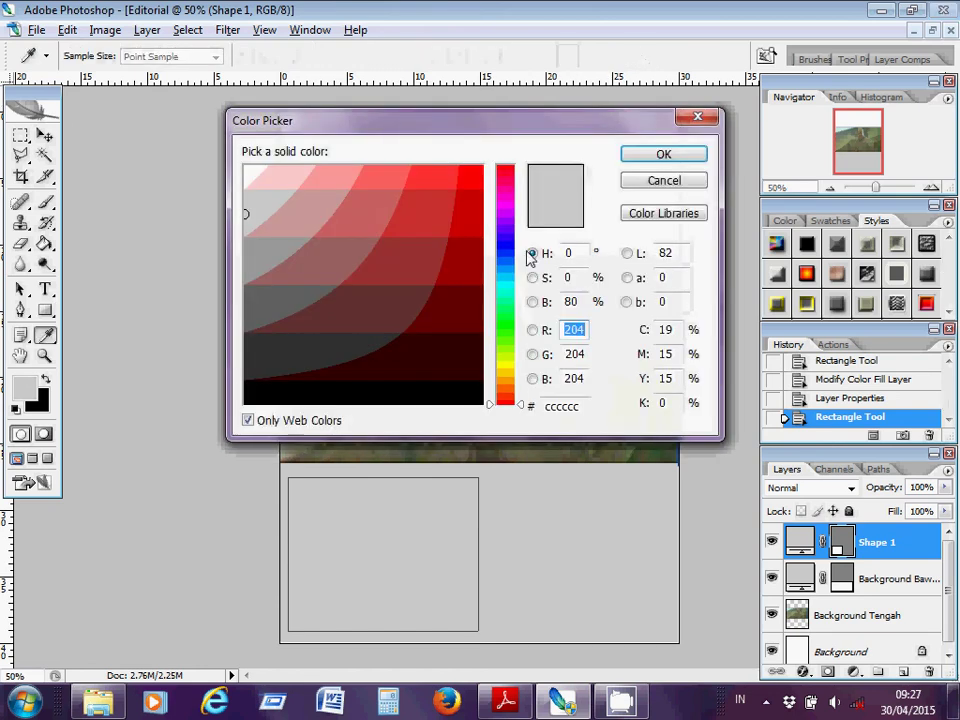
pyautogui.click(507, 328)
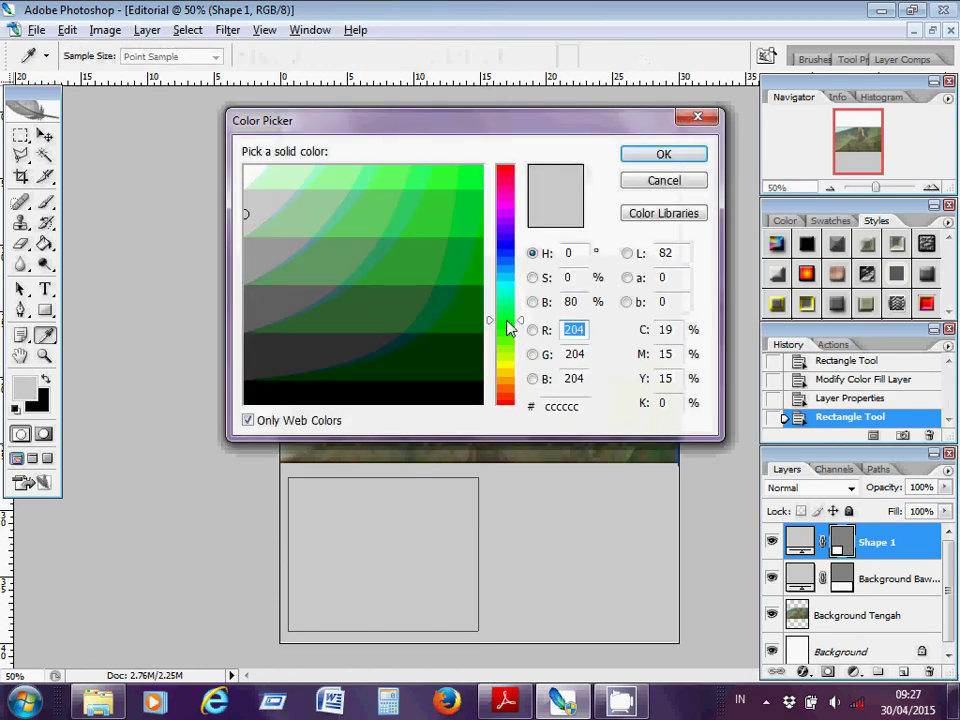
pyautogui.click(388, 173)
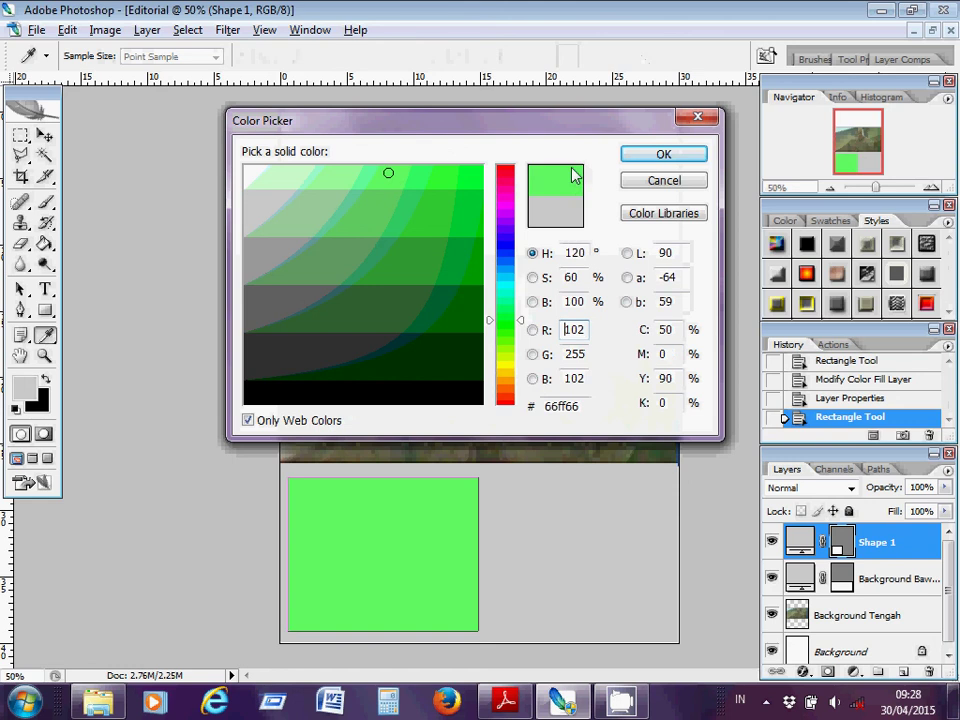
pyautogui.click(665, 157)
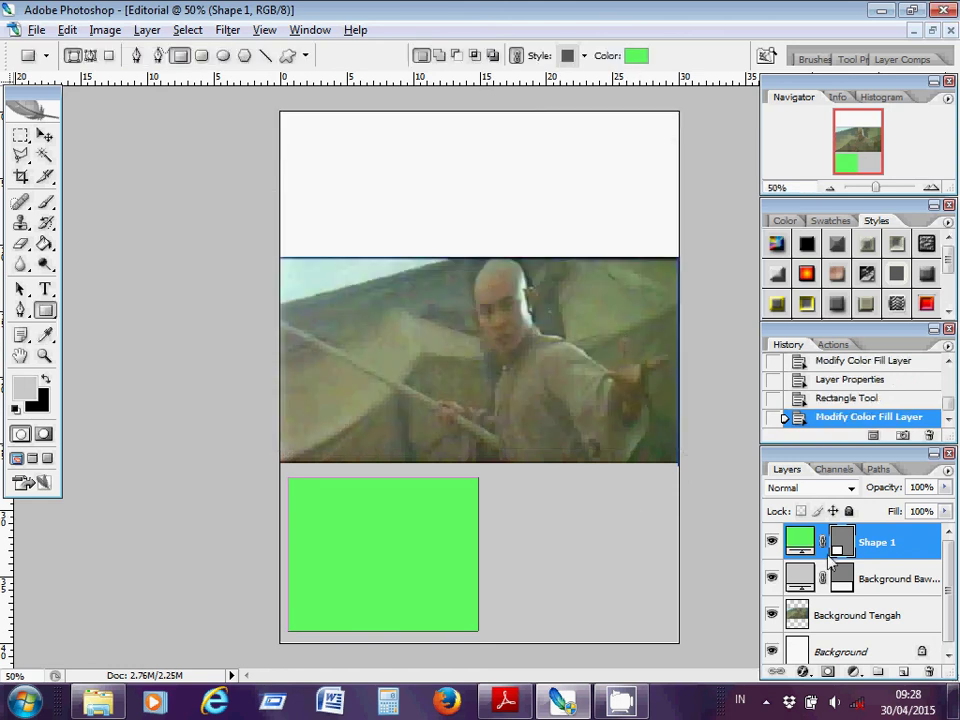
# - Rename the green rectangle's layer as Iklan Bawah 1
pyautogui.doubleClick(880, 542)
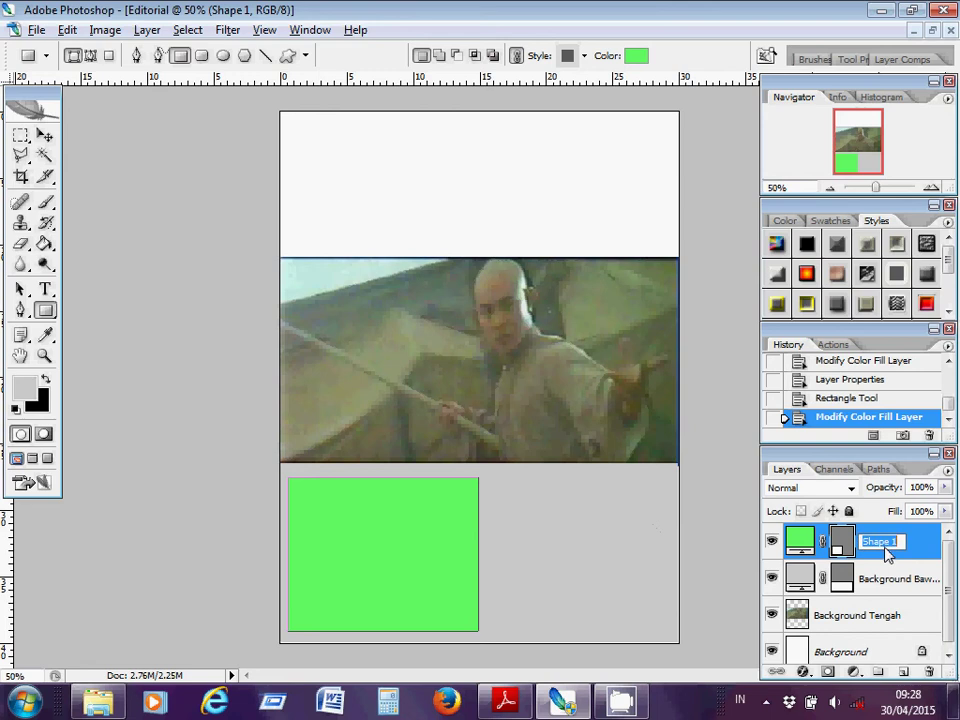
pyautogui.write('1k')
pyautogui.write('lan Baw')
pyautogui.write('ah')
pyautogui.write(' 1')
pyautogui.press('Return')
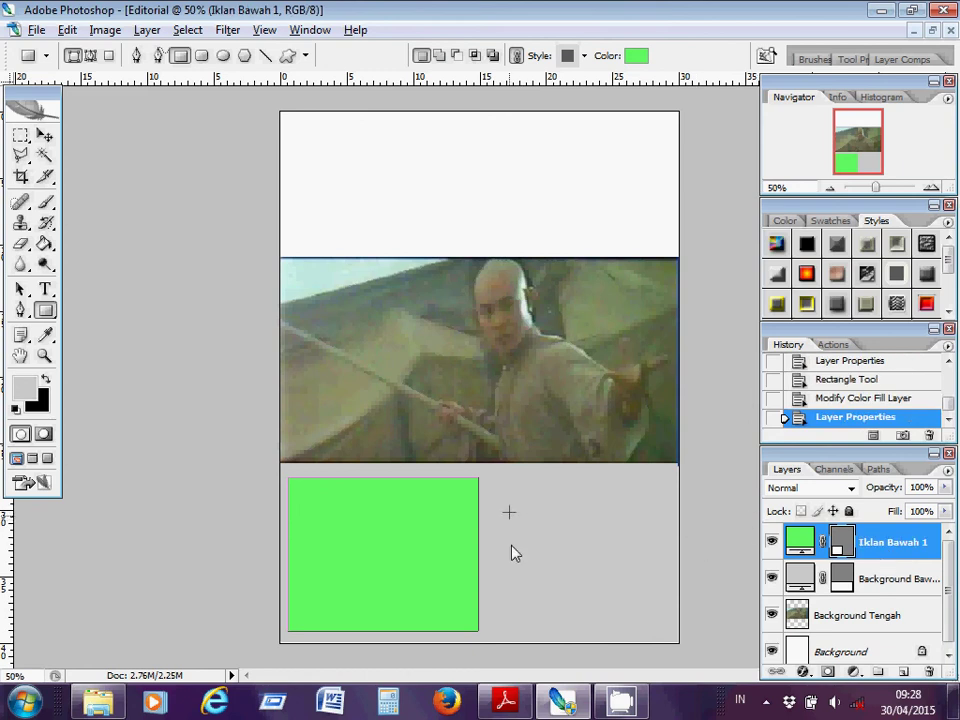
pyautogui.rightClick(846, 542)
pyautogui.press('Escape')
pyautogui.rightClick(846, 542)
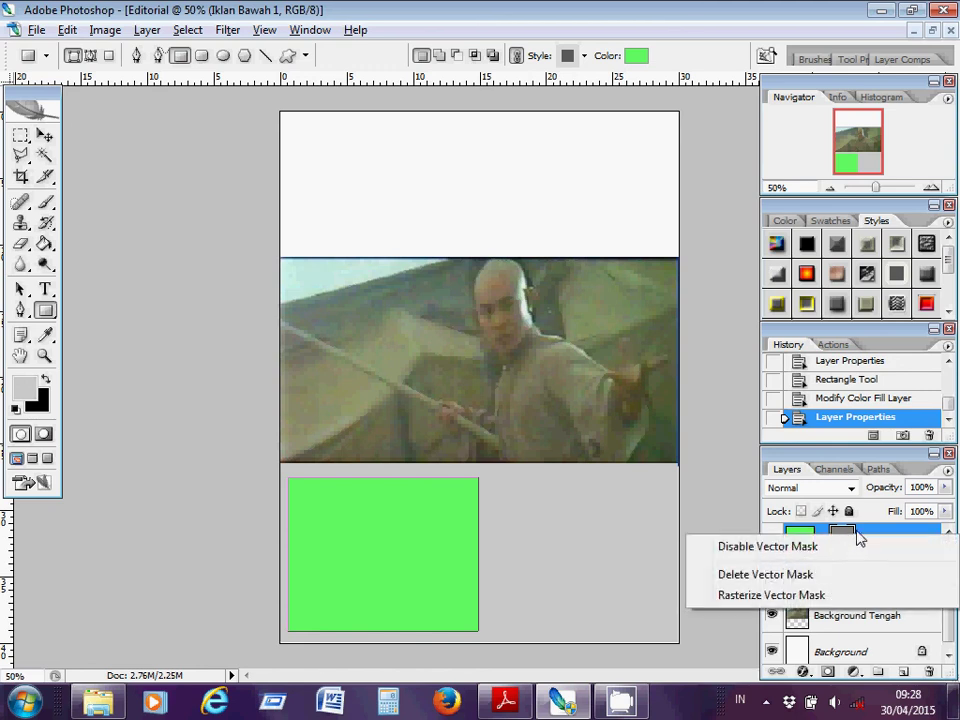
pyautogui.press('Escape')
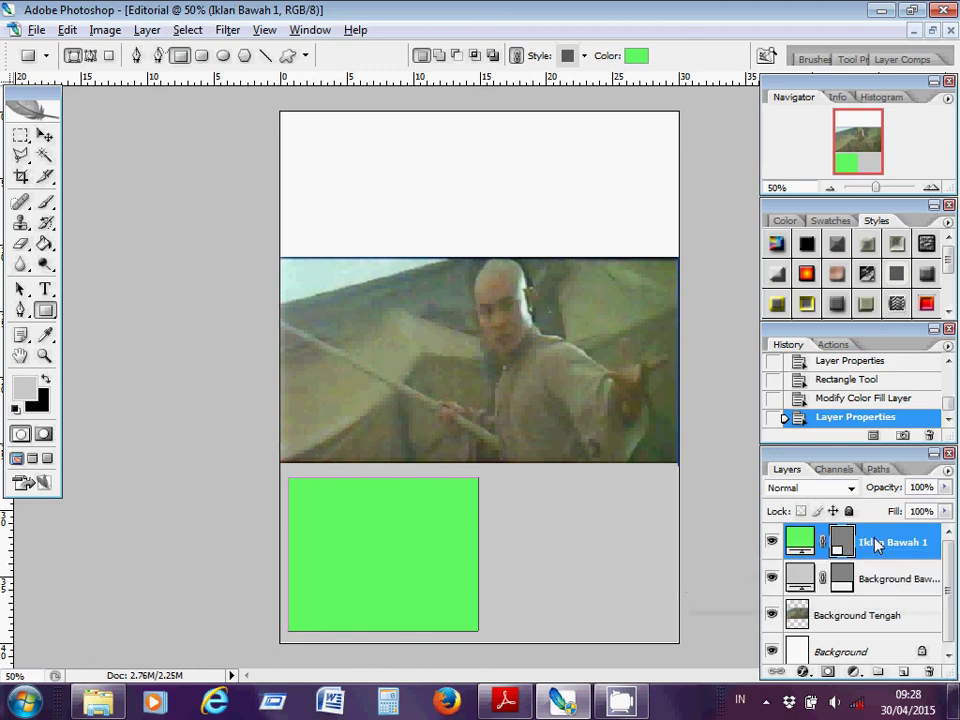
# - Duplicate the Iklan Bawah 1 layer within the Editorial document, naming the copy Iklan Bawah 2
pyautogui.rightClick(876, 543)
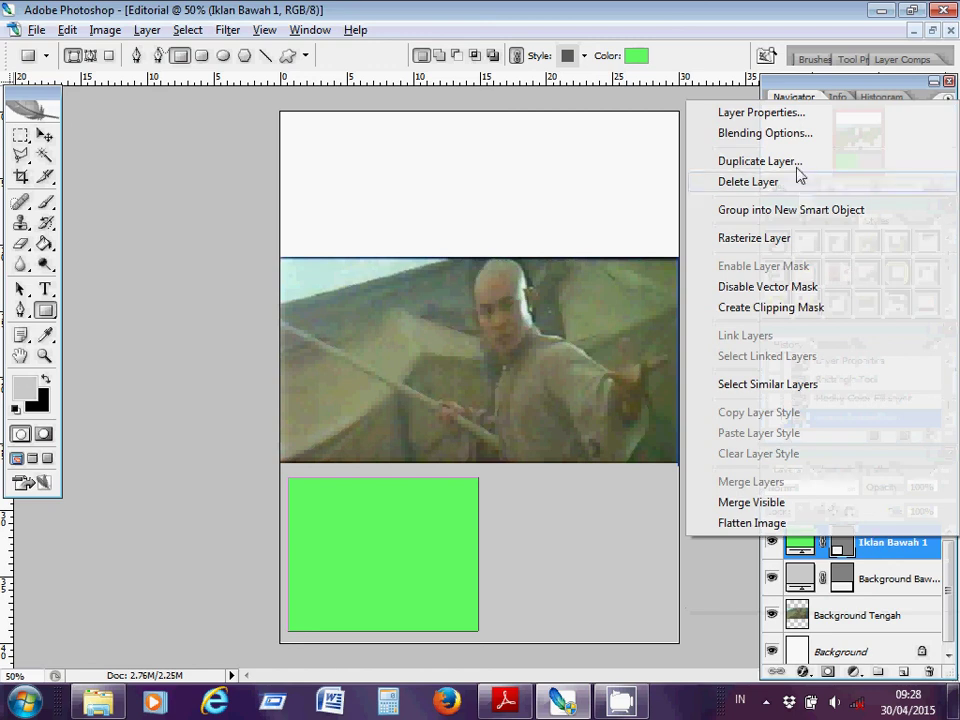
pyautogui.click(745, 161)
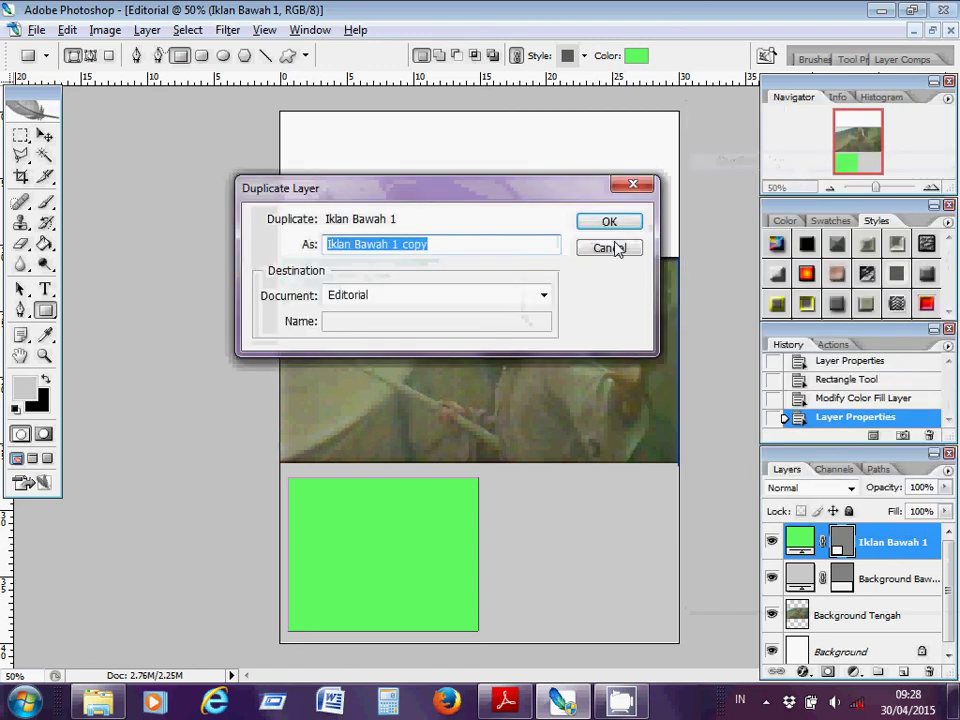
pyautogui.click(504, 259)
pyautogui.press('BackSpace')
pyautogui.press('BackSpace')
pyautogui.press('BackSpace')
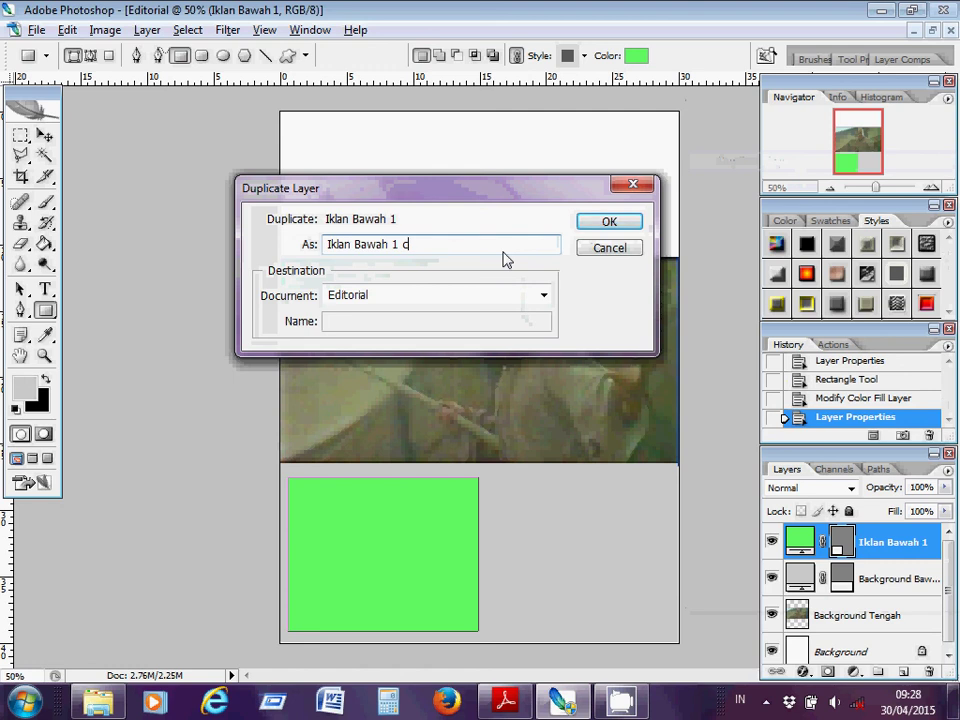
pyautogui.press('BackSpace')
pyautogui.press('BackSpace')
pyautogui.press('BackSpace')
pyautogui.write('2')
pyautogui.click(608, 222)
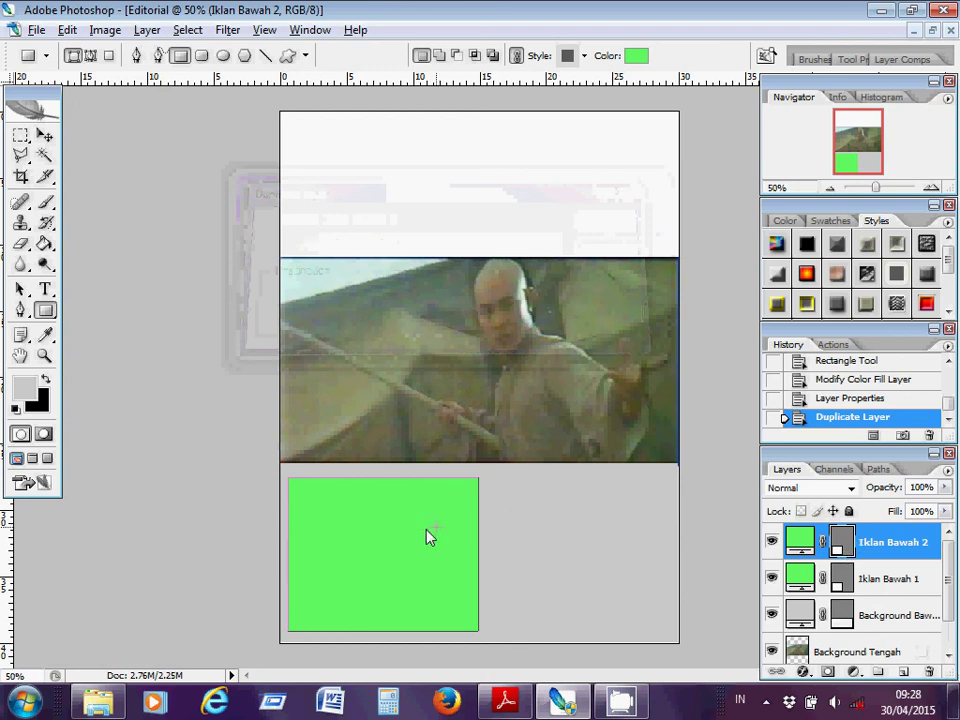
# - Move the Iklan Bawah 2 rectangle into the right half of the gray area, beside the first green rectangle
pyautogui.click(44, 135)
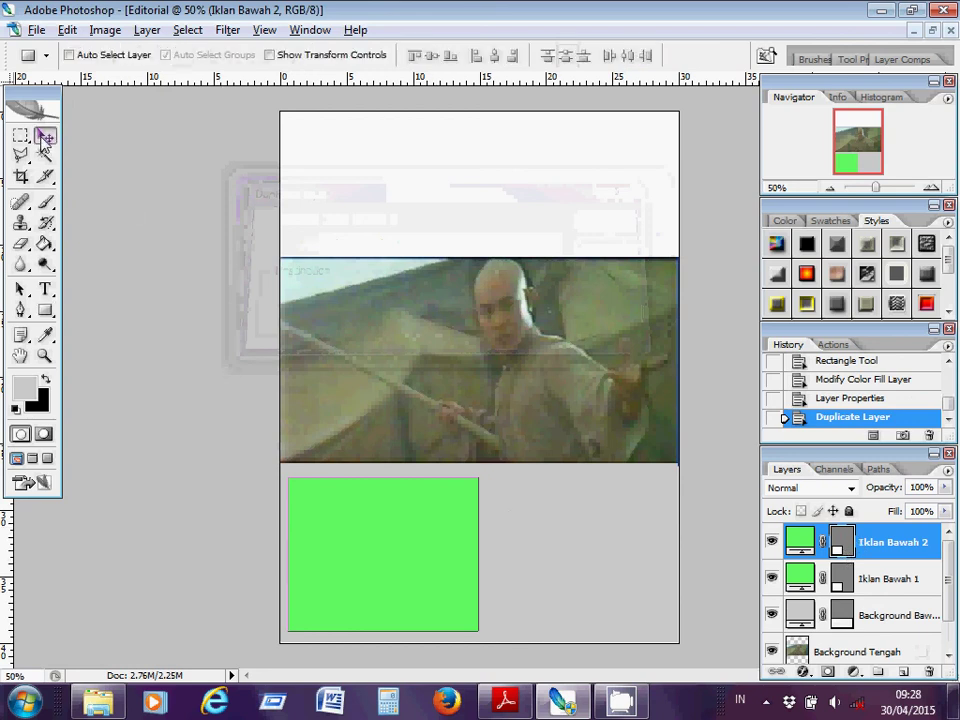
pyautogui.moveTo(372, 570); pyautogui.dragTo(567, 568)
pyautogui.hotkey('shift', 'Right')
pyautogui.hotkey('shift', 'Right')
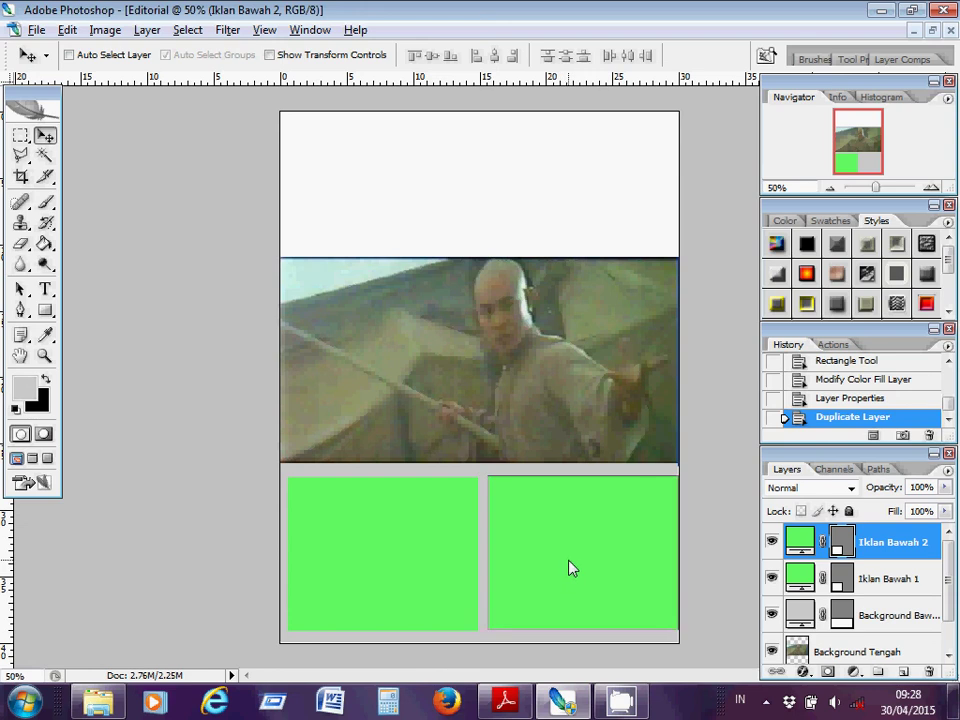
# - Nudge Iklan Bawah 2 left and slightly down so it is level with Iklan Bawah 1 with a narrow gap and right margin
pyautogui.press('Left')
pyautogui.press('Left')
pyautogui.press('Left')
pyautogui.press('Left')
pyautogui.press('Left')
pyautogui.press('Left')
pyautogui.press('Left')
pyautogui.press('Left')
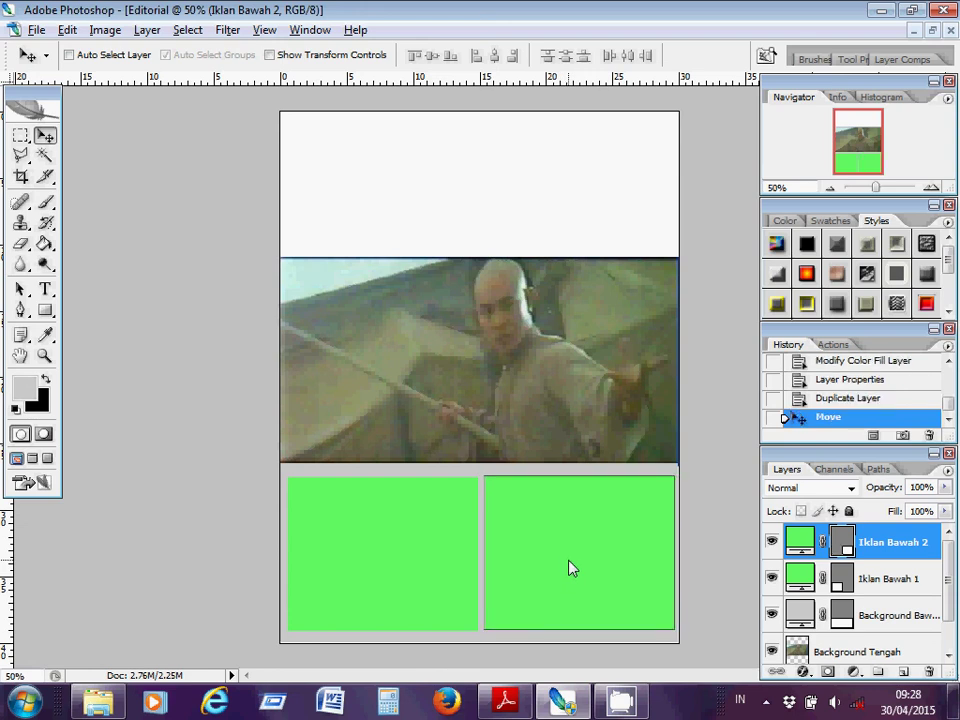
pyautogui.press('Down')
pyautogui.press('Left')
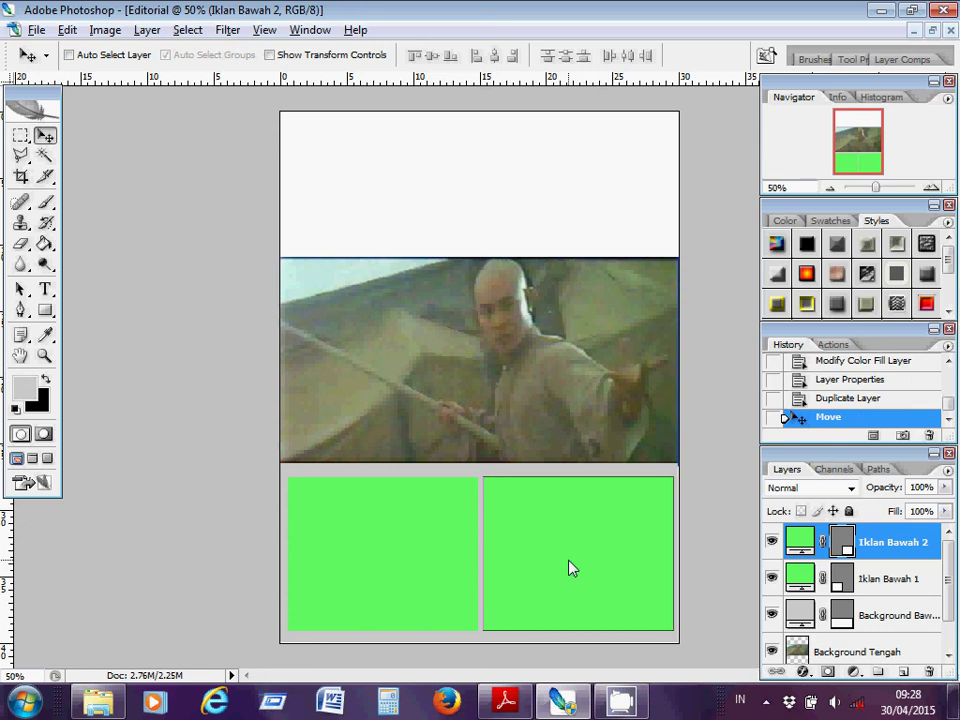
pyautogui.press('Left')
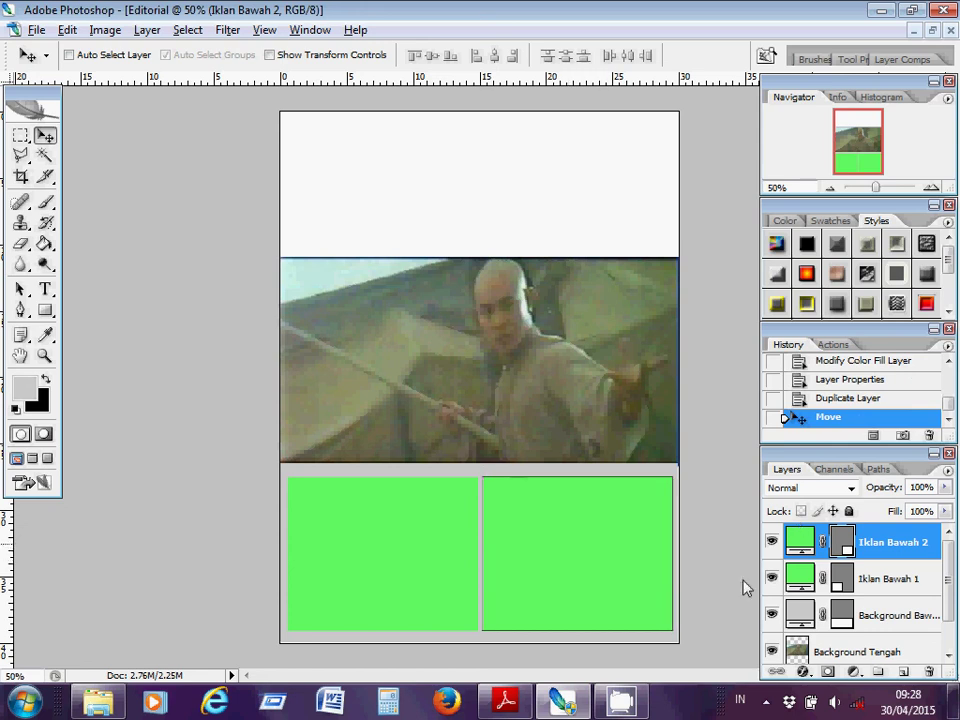
pyautogui.press('Right')
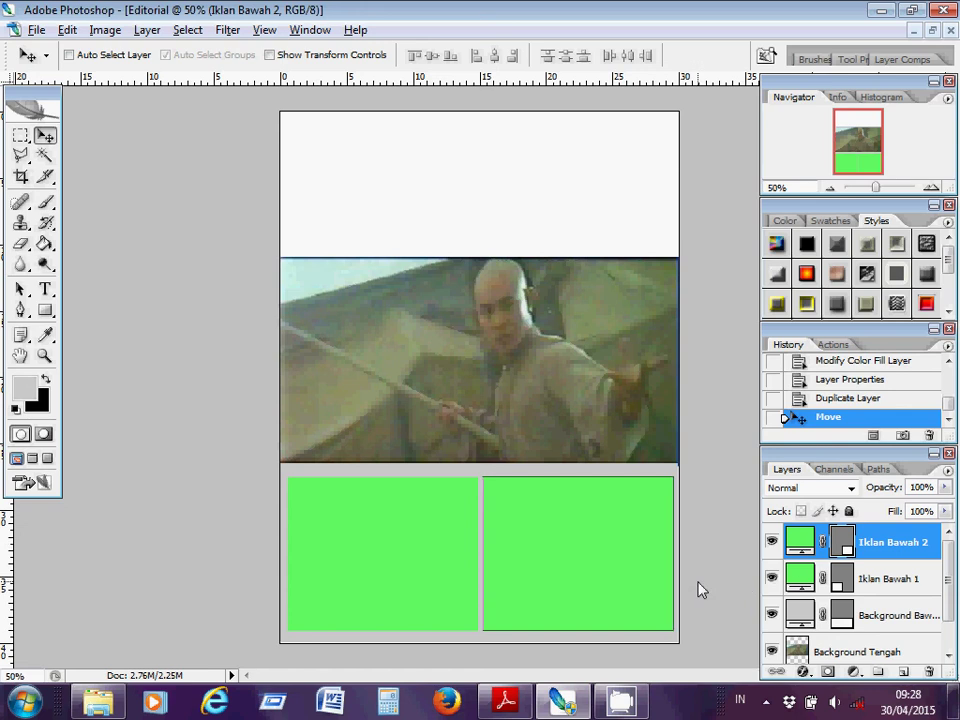
# - Select the Iklan Bawah 1 rectangle and nudge it slightly left to even out the spacing
pyautogui.keyDown('ctrl'); pyautogui.click(372, 551); pyautogui.keyUp('ctrl')
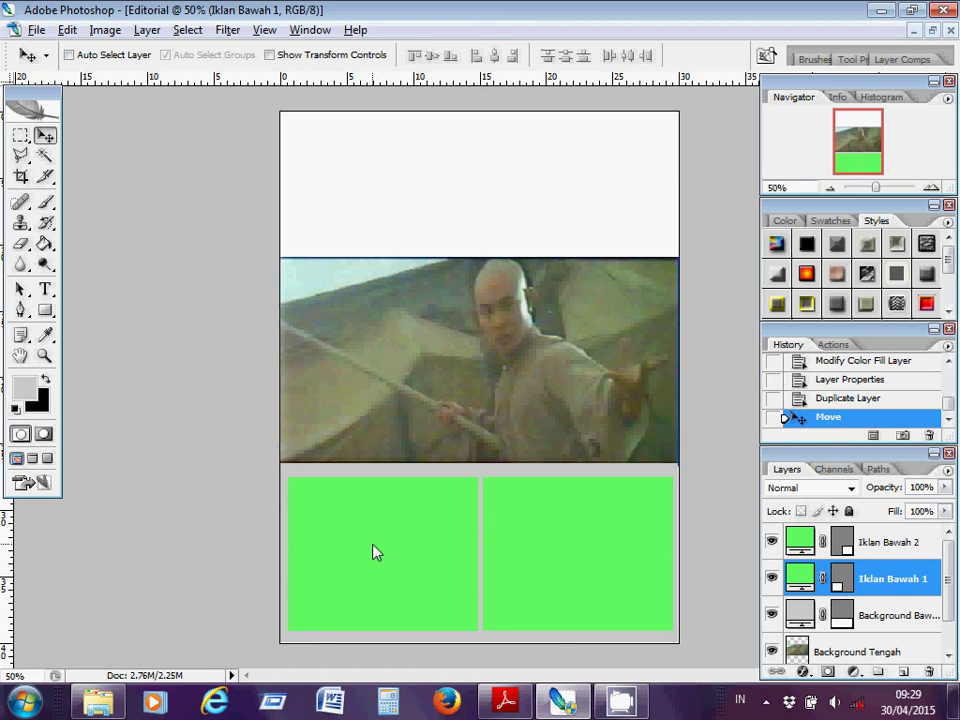
pyautogui.press('Left')
pyautogui.press('Left')
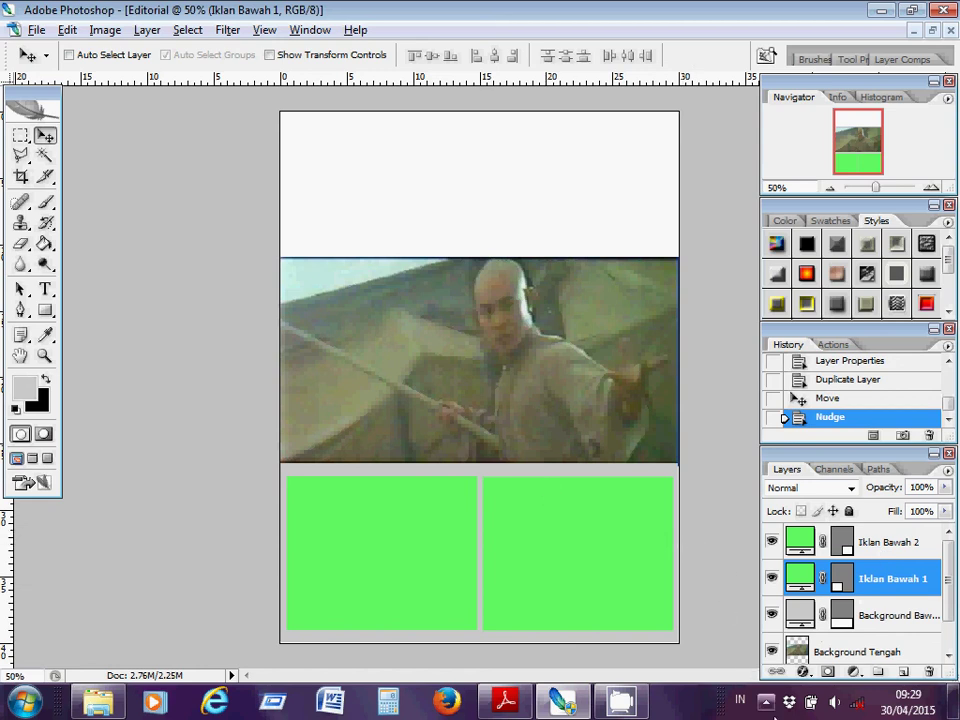
pyautogui.click(765, 702)
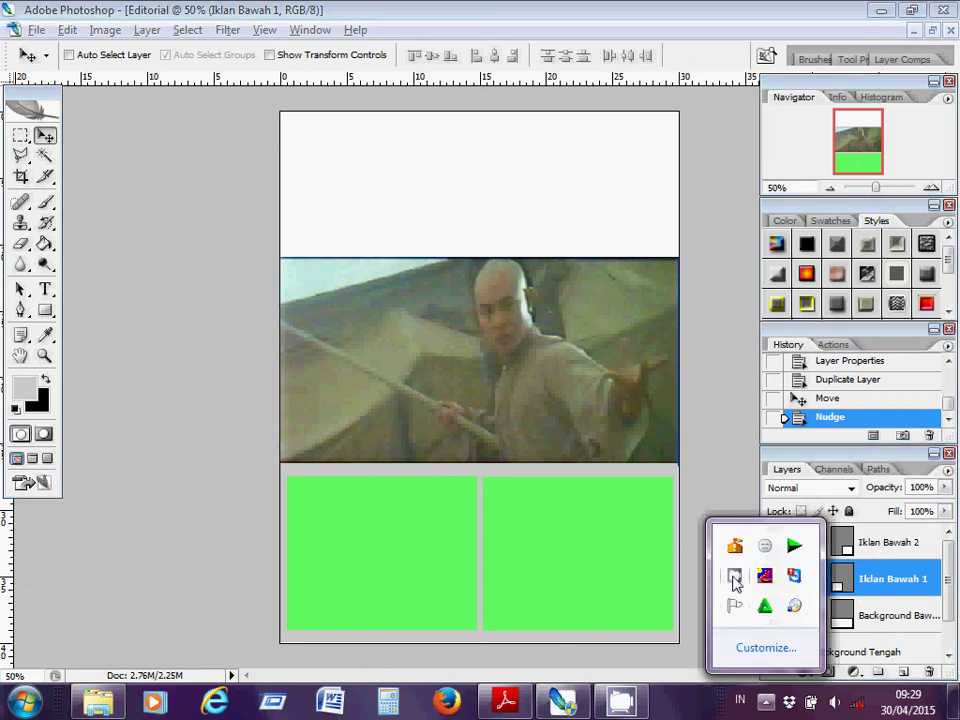
pyautogui.click(763, 606)
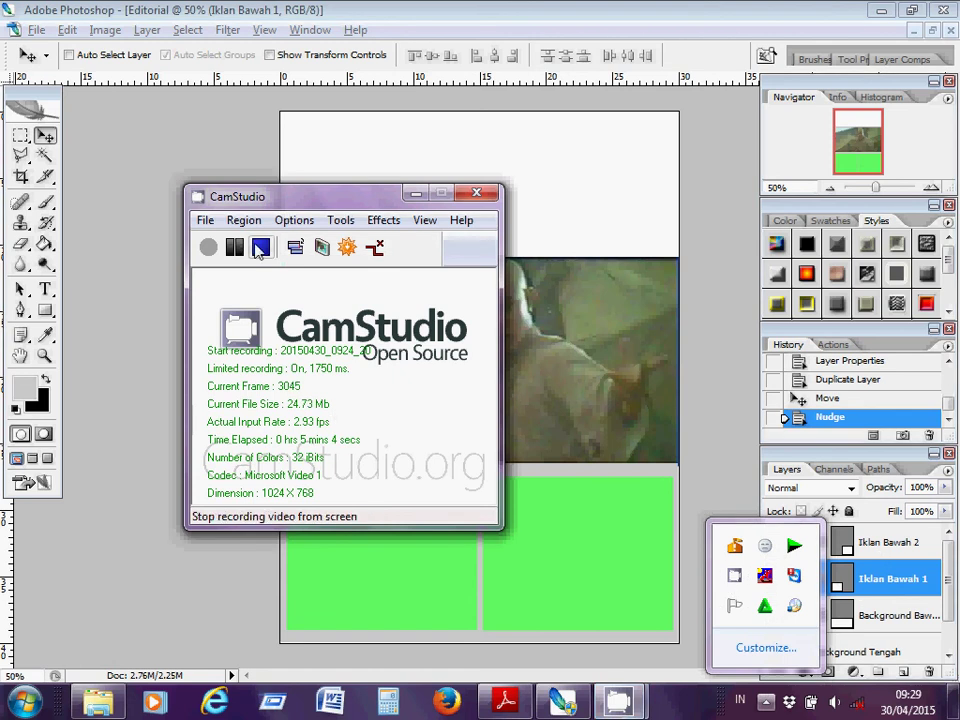